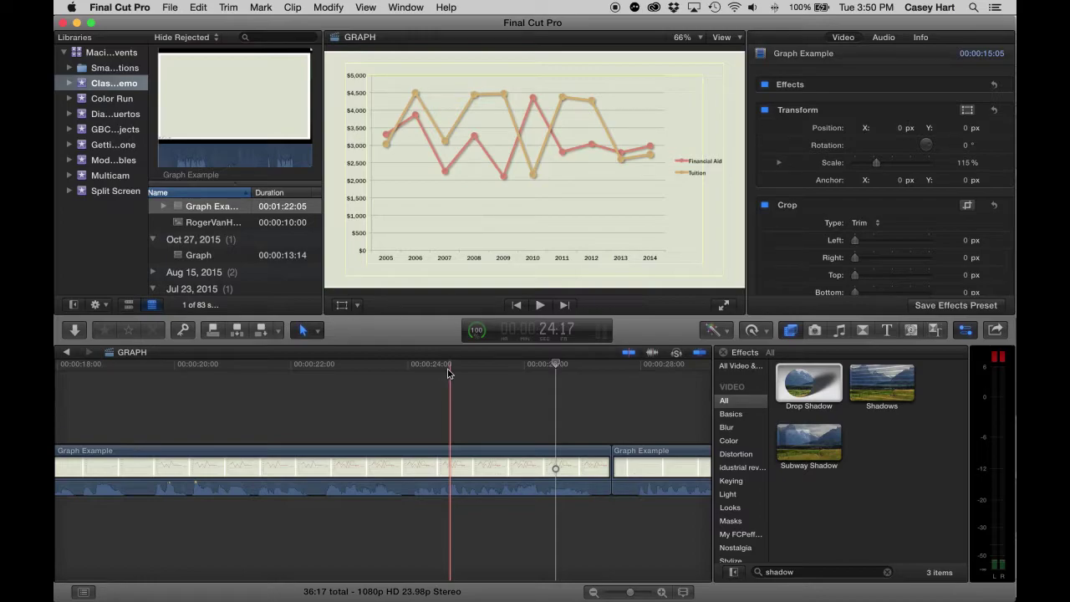
Step: Review the line graph and bar graph clips in the GRAPH timeline and play from the start of the first Graph Example clip
scroll(535, 376, "right", 5)
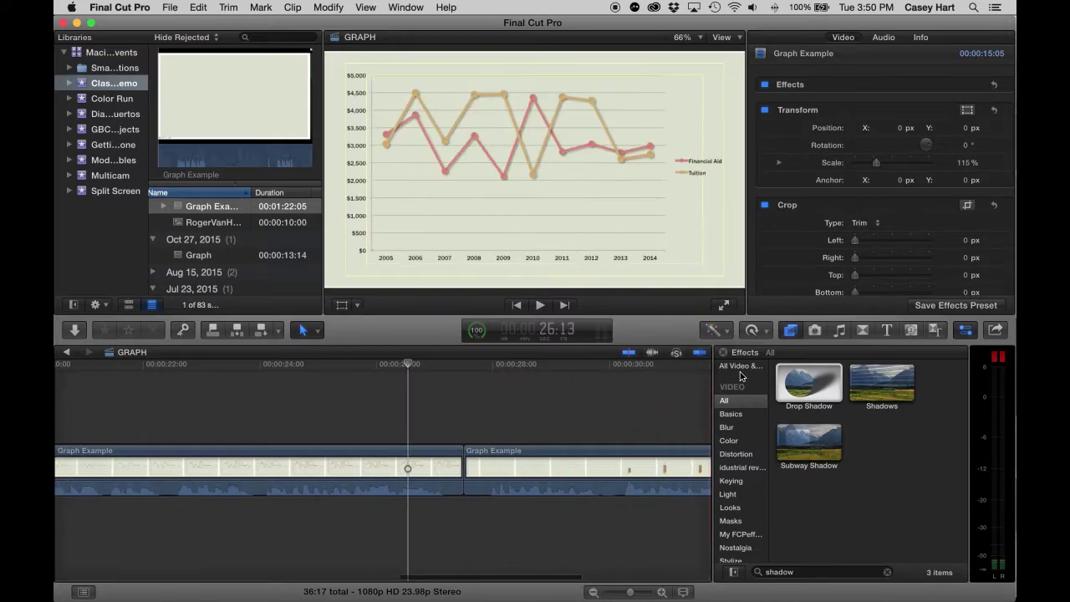
scroll(493, 387, "right", 10)
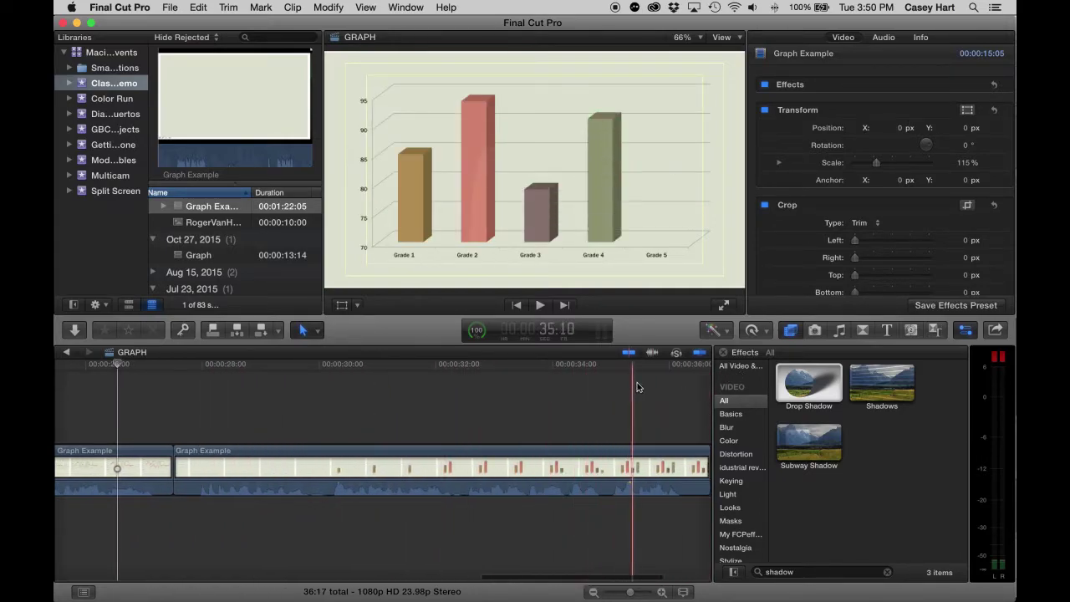
scroll(224, 417, "left", 5)
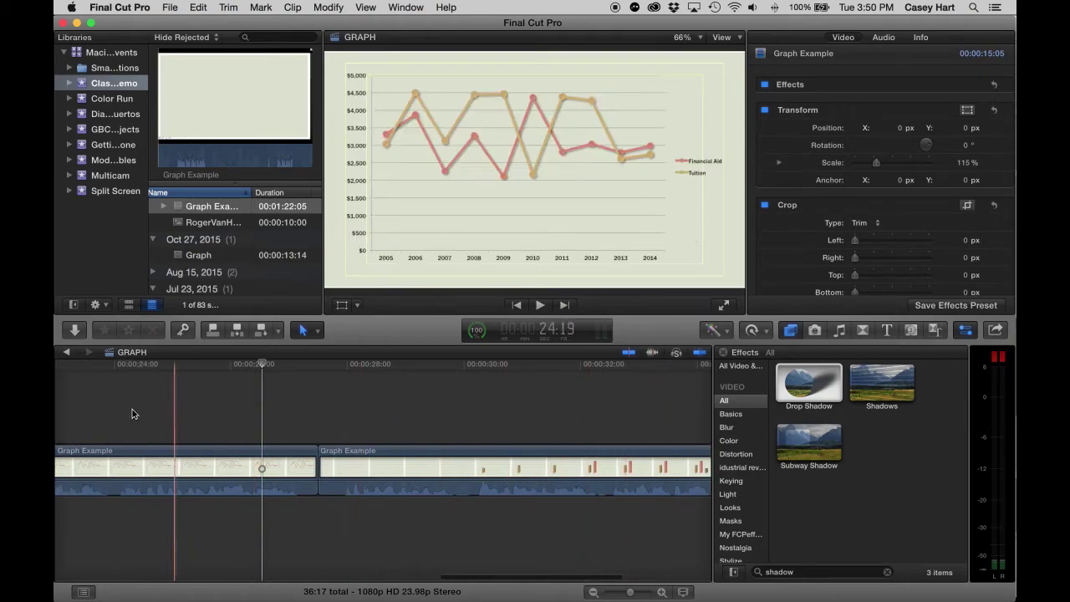
scroll(272, 402, "left", 15)
scroll(272, 406, "left", 1)
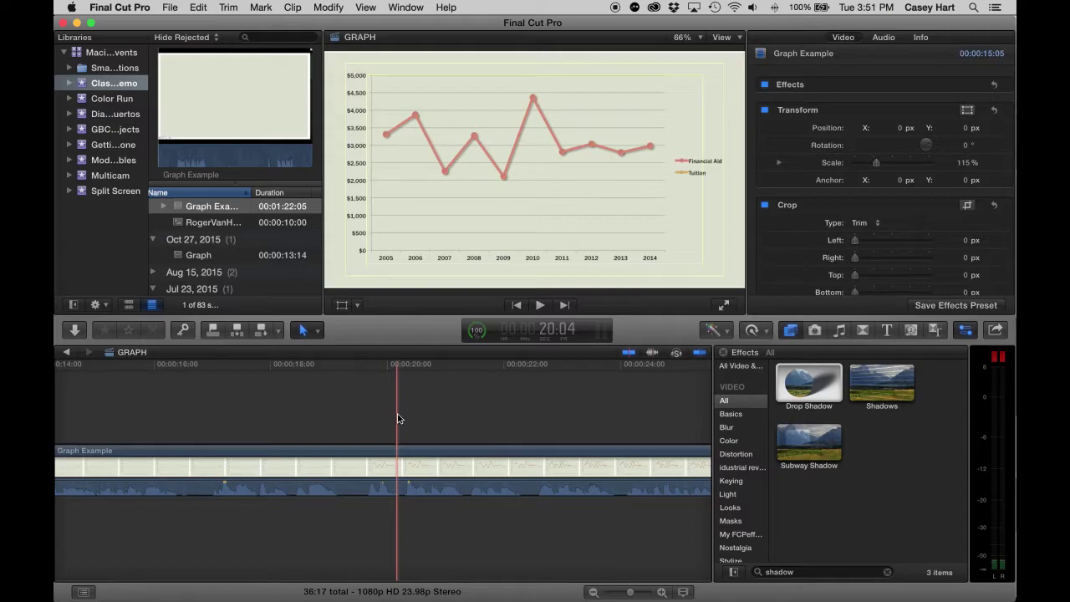
scroll(409, 426, "left", 10)
scroll(280, 422, "left", 5)
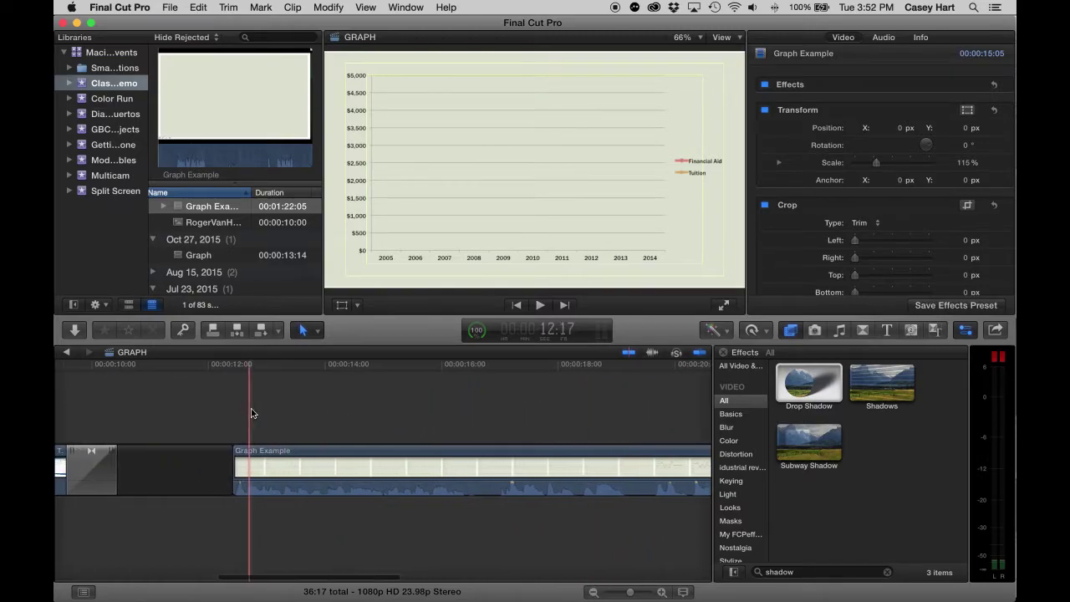
scroll(519, 405, "right", 7)
scroll(519, 405, "right", 10)
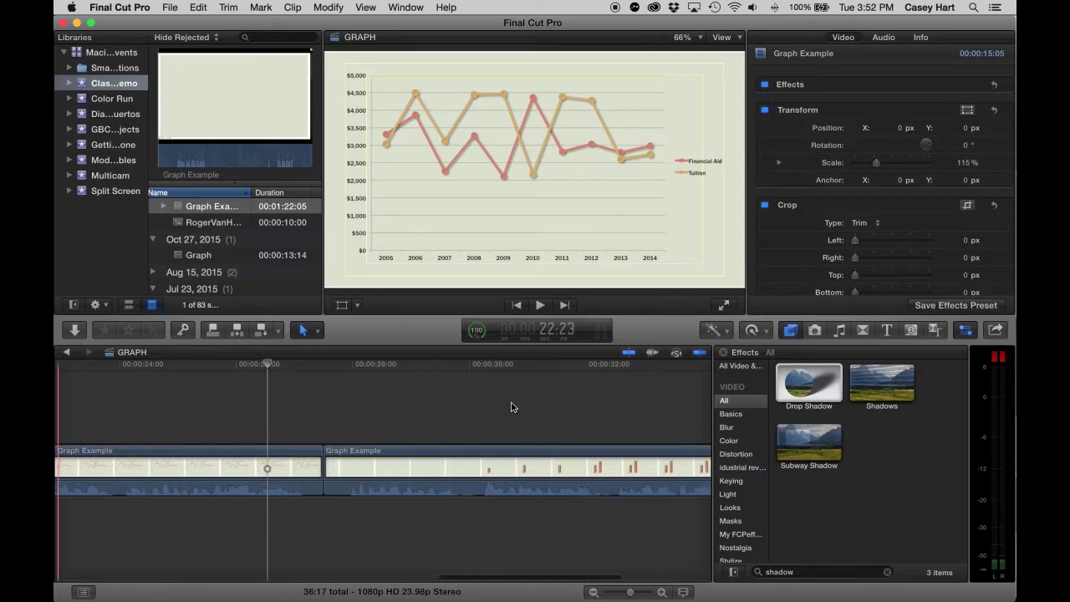
scroll(510, 410, "left", 5)
scroll(506, 413, "left", 10)
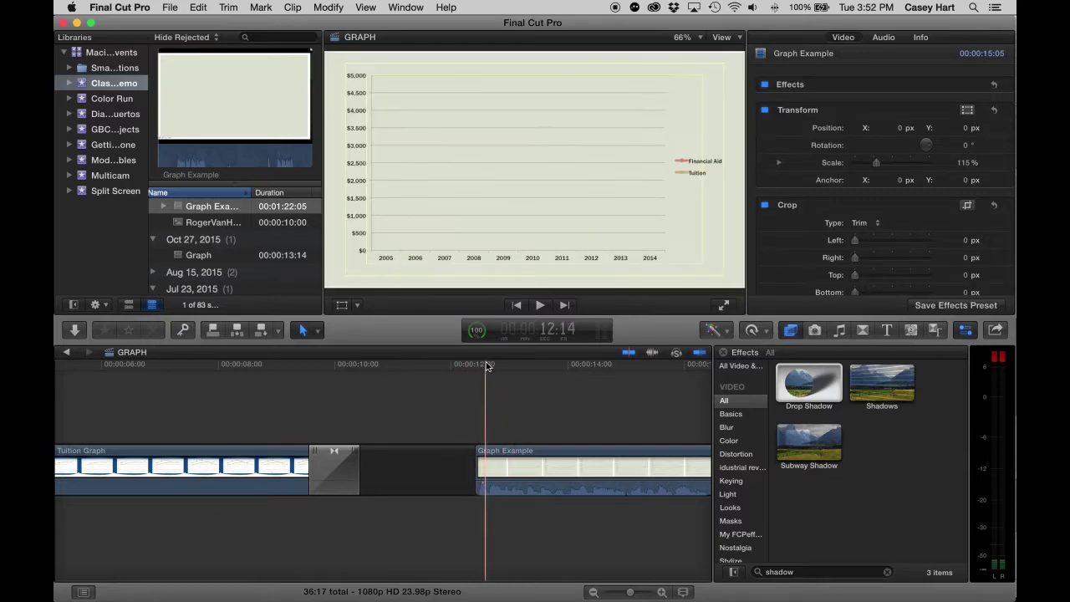
scroll(476, 370, "right", 3)
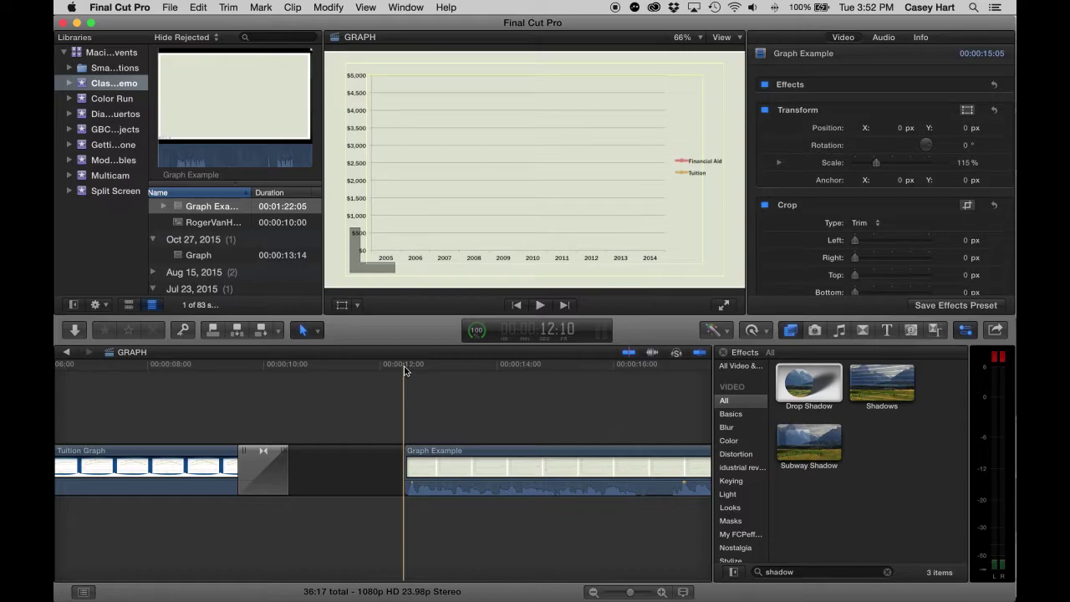
key("space")
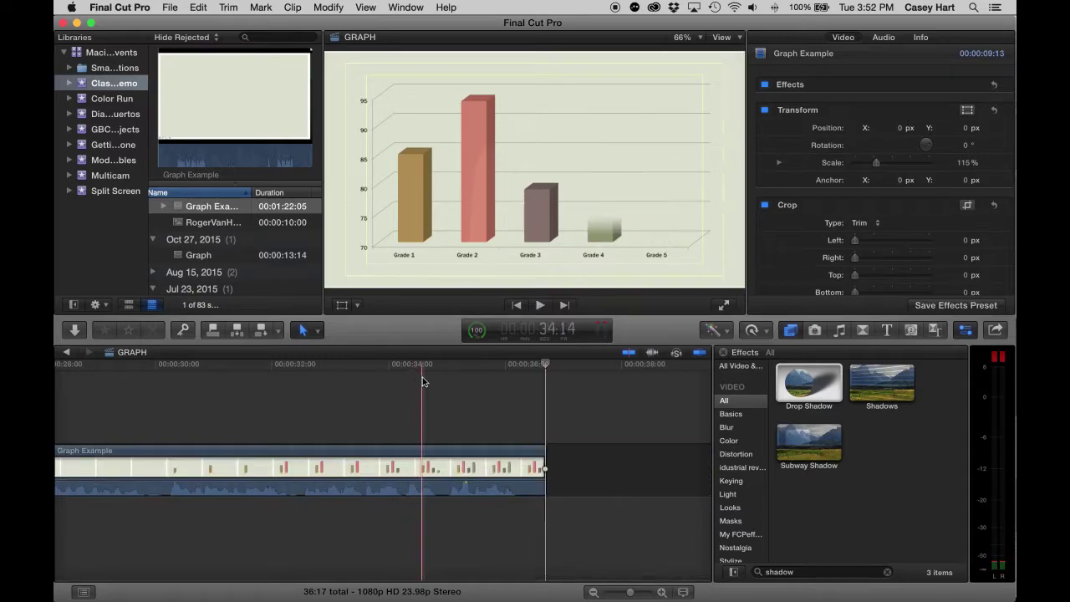
Step: Examine how the Financial Aid and Tuition lines animate by skimming back and forth through the first Graph Example clip
scroll(388, 382, "left", 5)
scroll(368, 382, "left", 10)
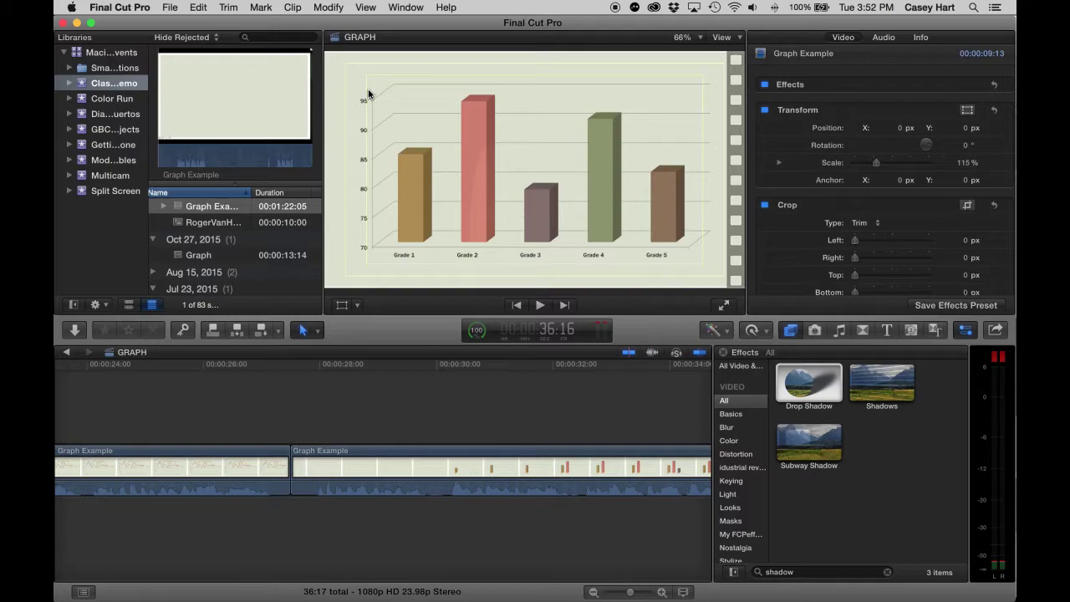
scroll(200, 389, "left", 3)
scroll(190, 388, "left", 10)
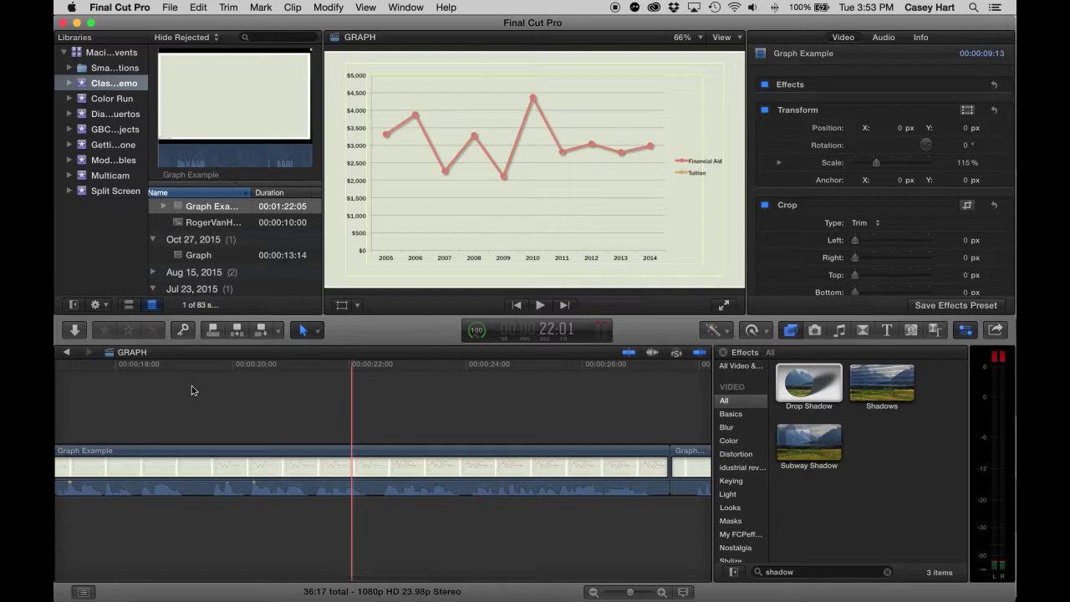
scroll(222, 405, "left", 7)
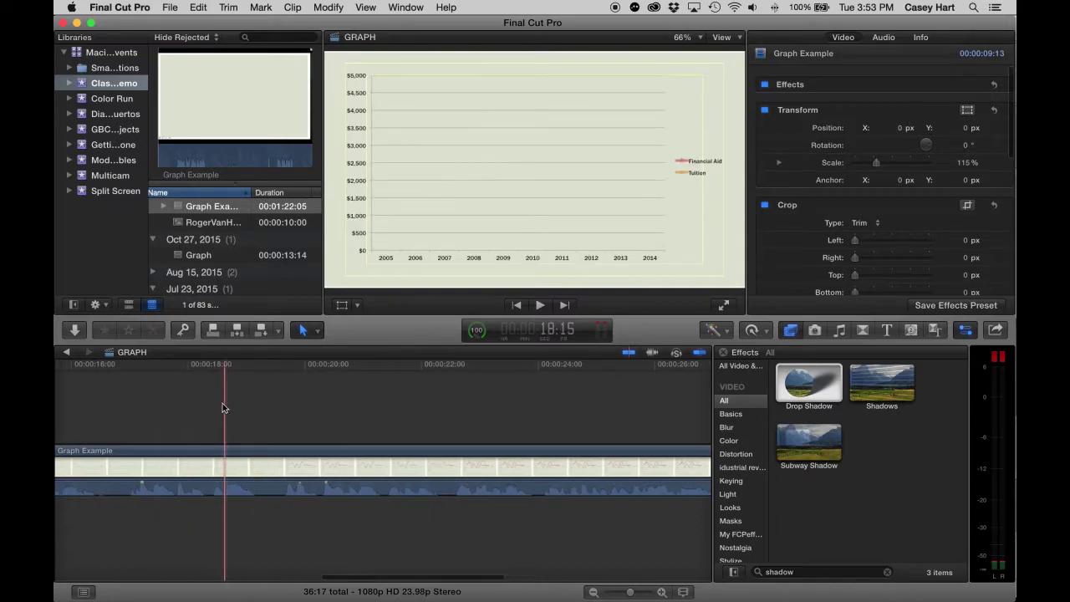
scroll(218, 406, "left", 5)
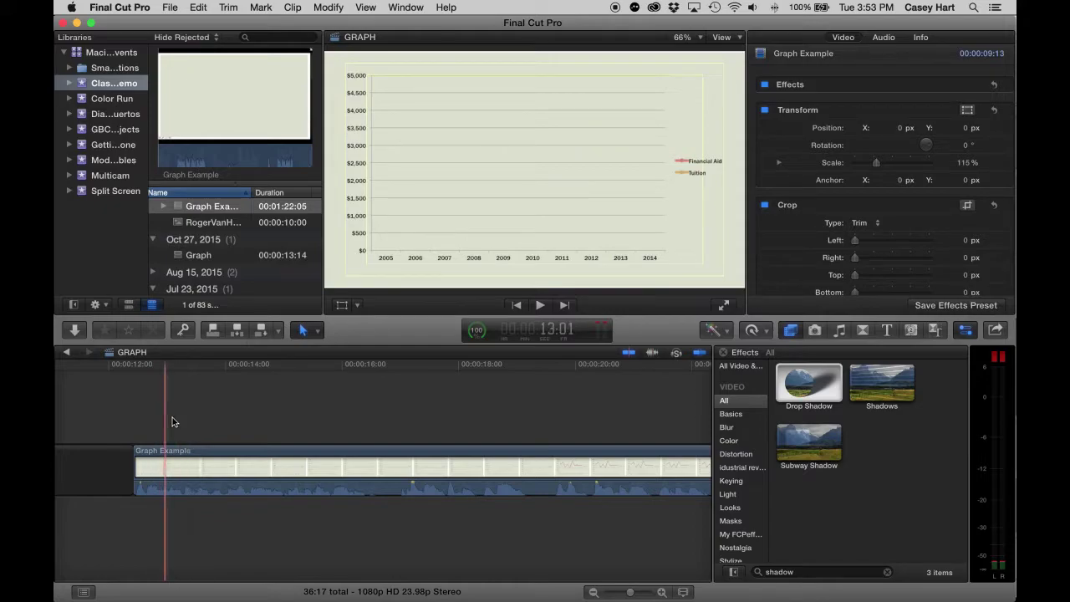
scroll(305, 412, "right", 2)
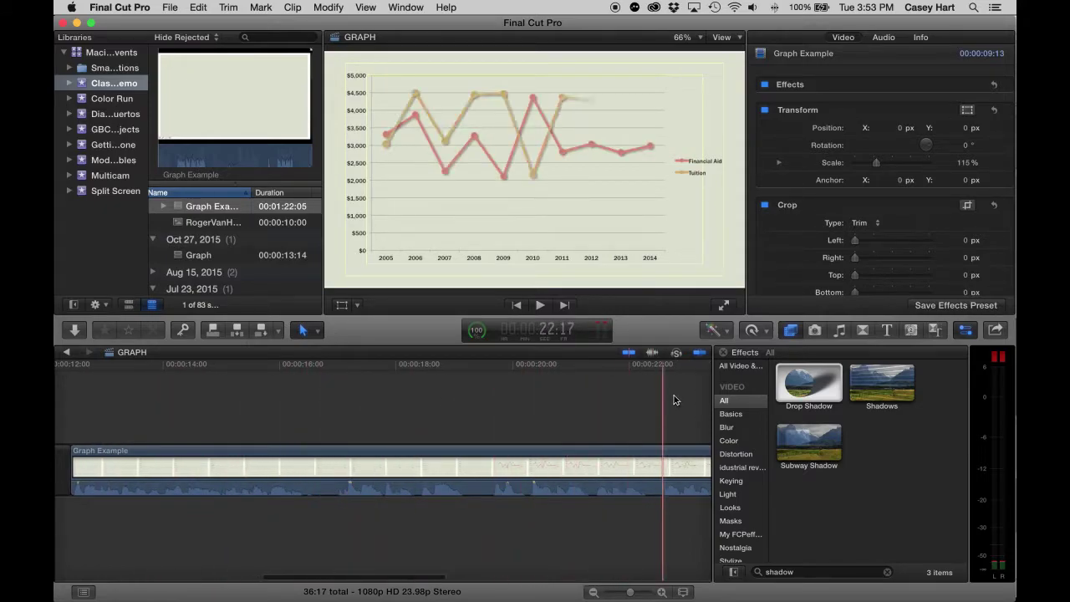
scroll(691, 395, "right", 3)
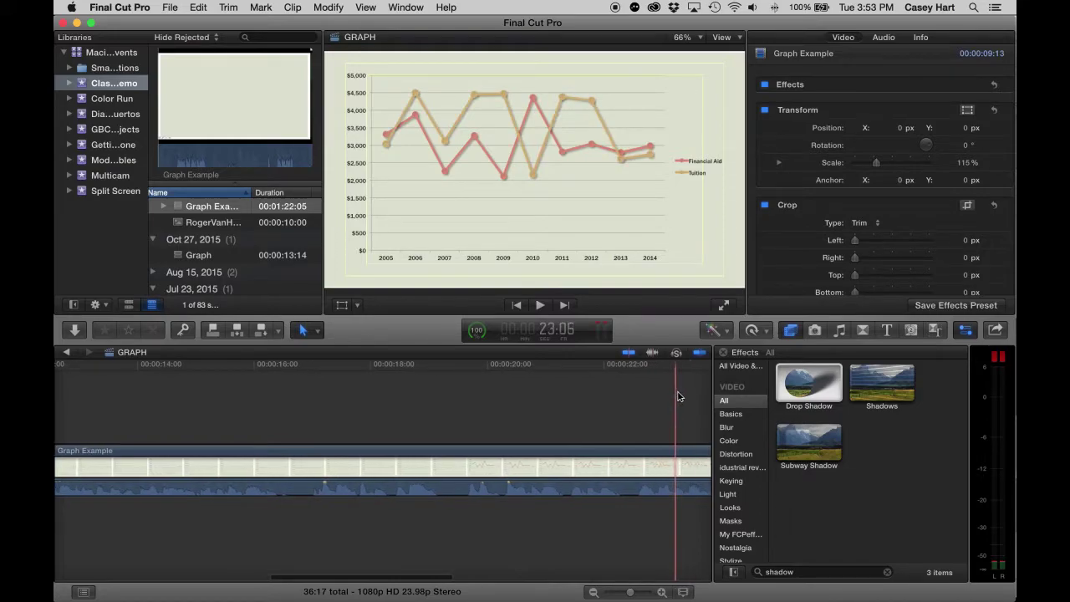
scroll(673, 399, "right", 8)
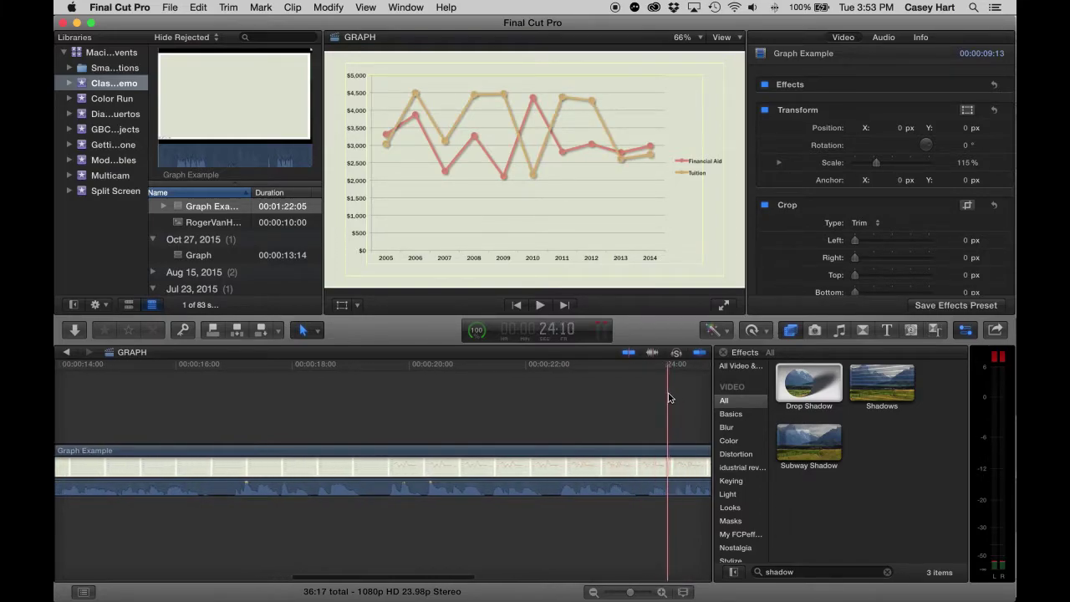
scroll(527, 407, "right", 1)
Step: Compare the Tuition Graph clip at the start of the timeline with the animated line and bar graph clips that follow
scroll(530, 407, "left", 20)
scroll(537, 409, "right", 1)
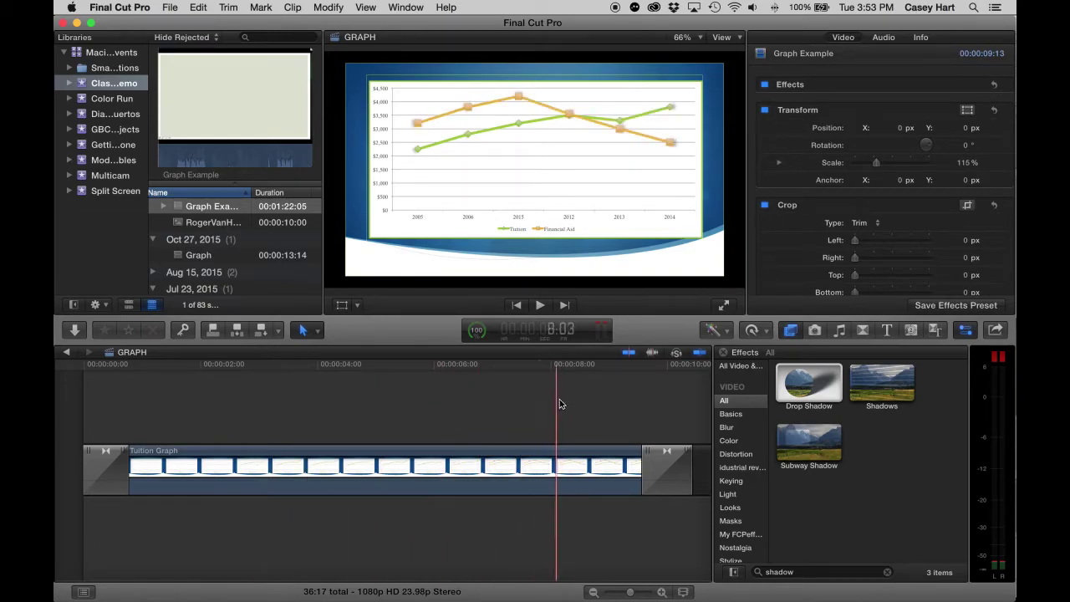
scroll(616, 410, "right", 5)
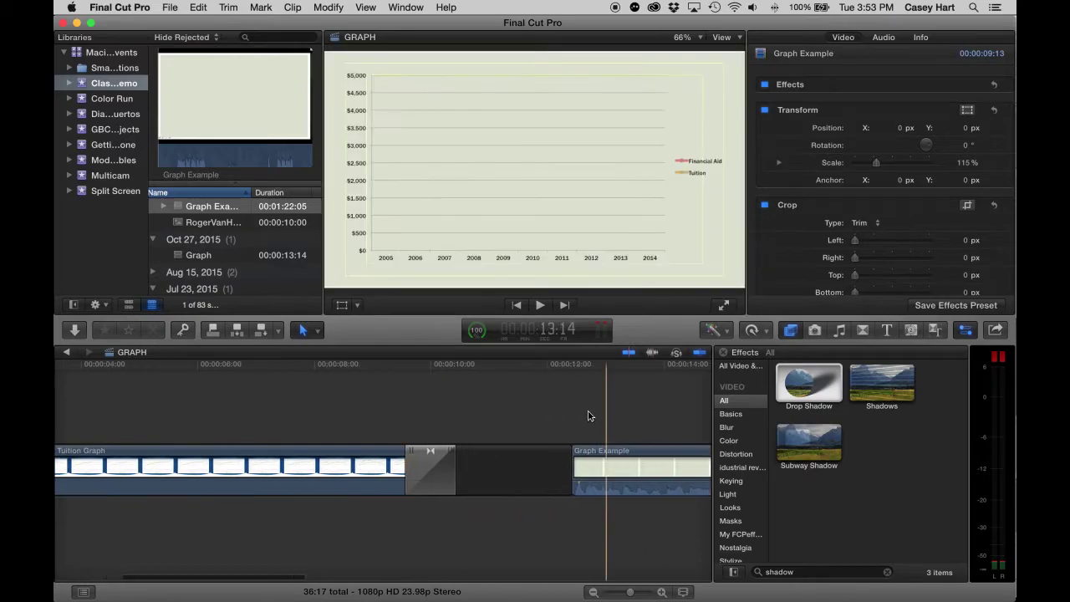
scroll(407, 403, "right", 2)
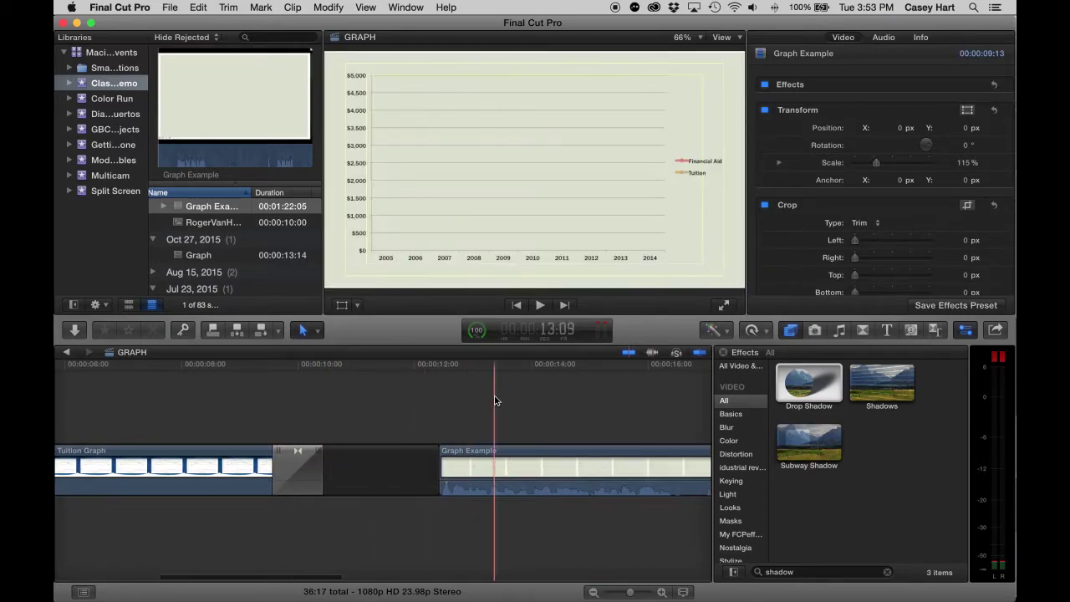
scroll(456, 406, "right", 10)
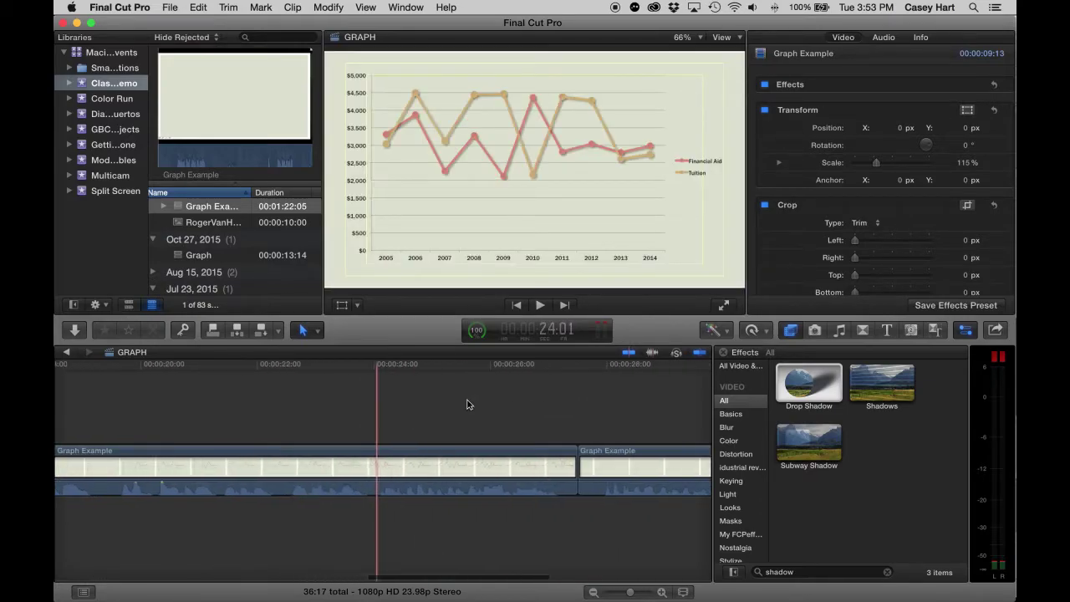
scroll(452, 407, "right", 3)
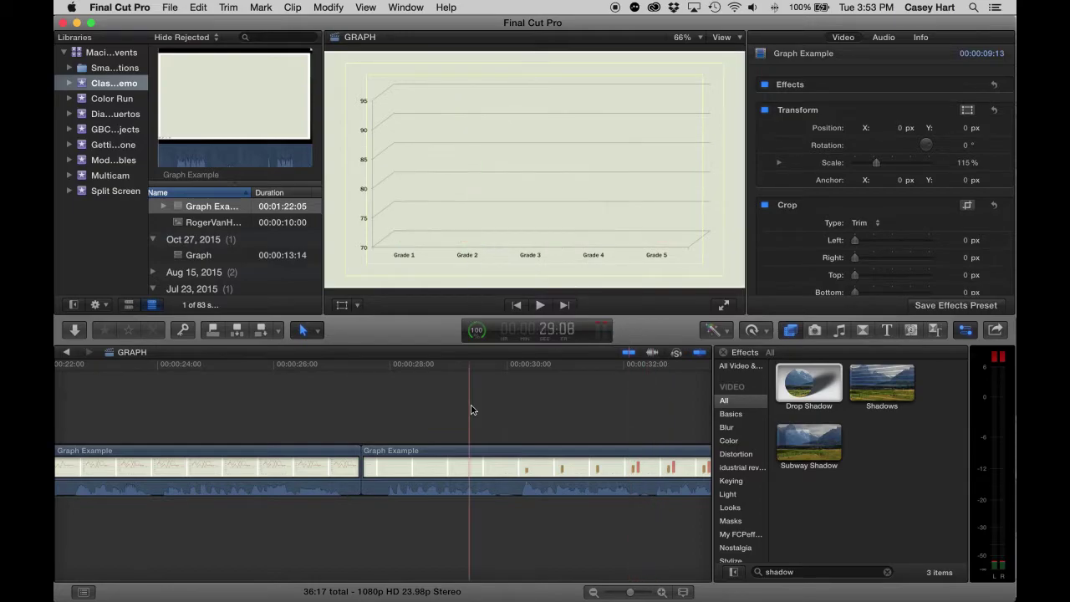
scroll(472, 393, "right", 1)
scroll(474, 373, "right", 2)
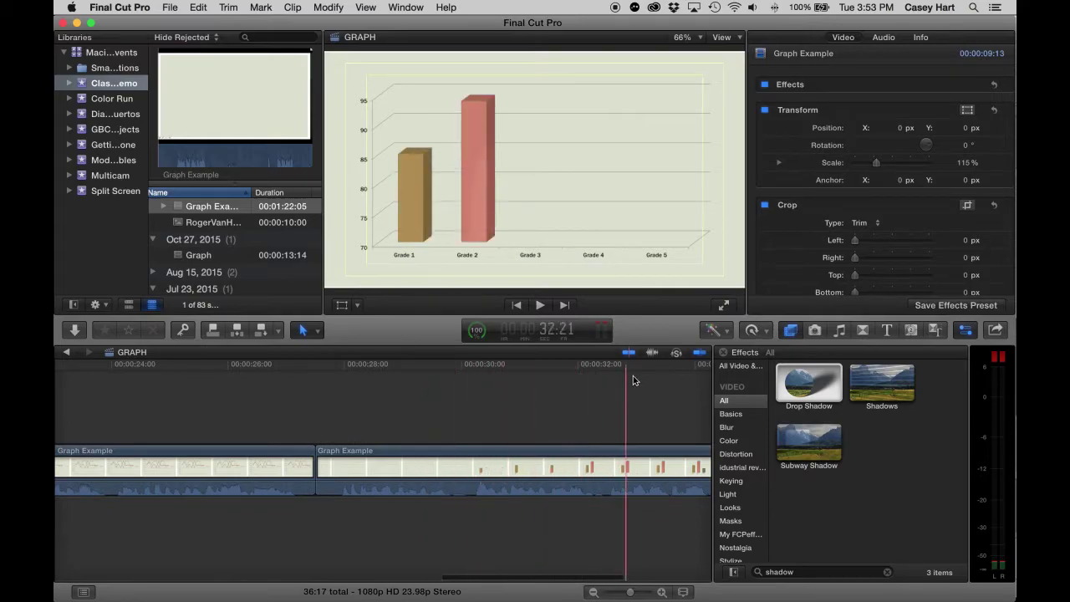
scroll(540, 387, "right", 6)
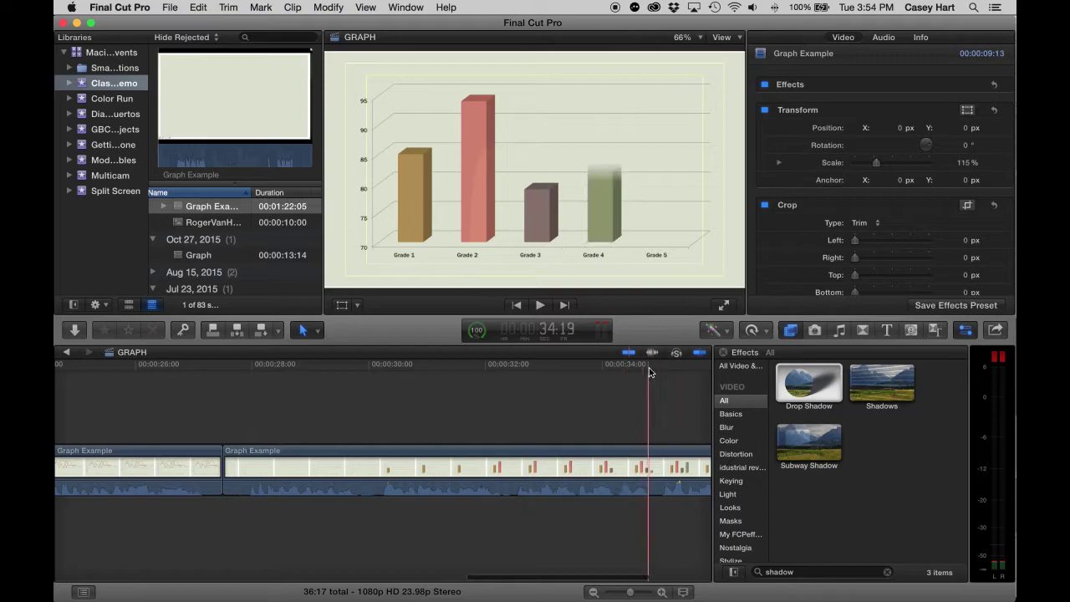
scroll(651, 372, "right", 3)
scroll(648, 367, "right", 4)
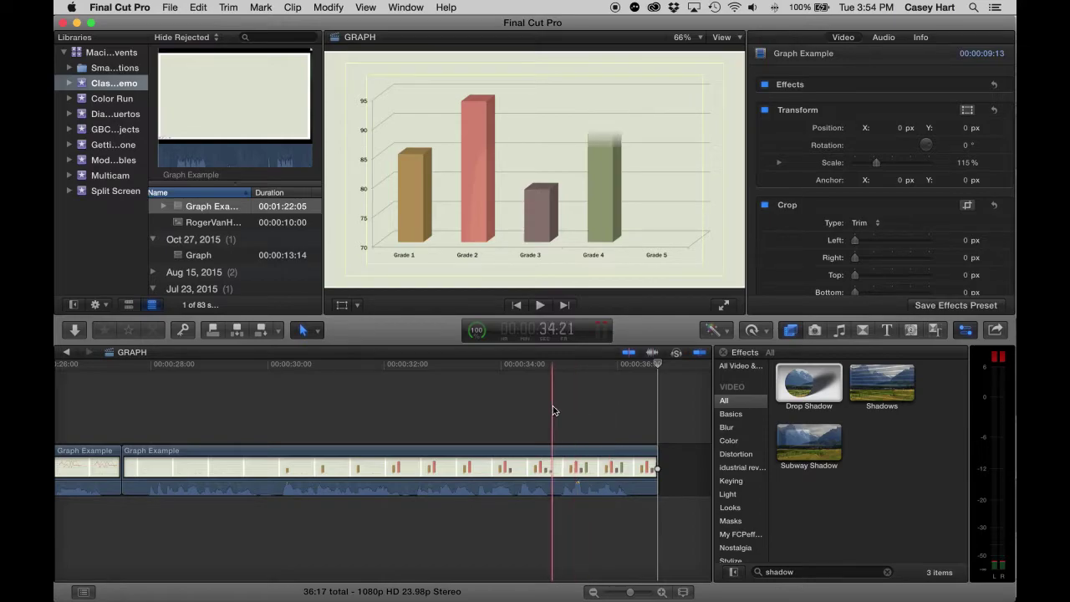
scroll(547, 420, "left", 1)
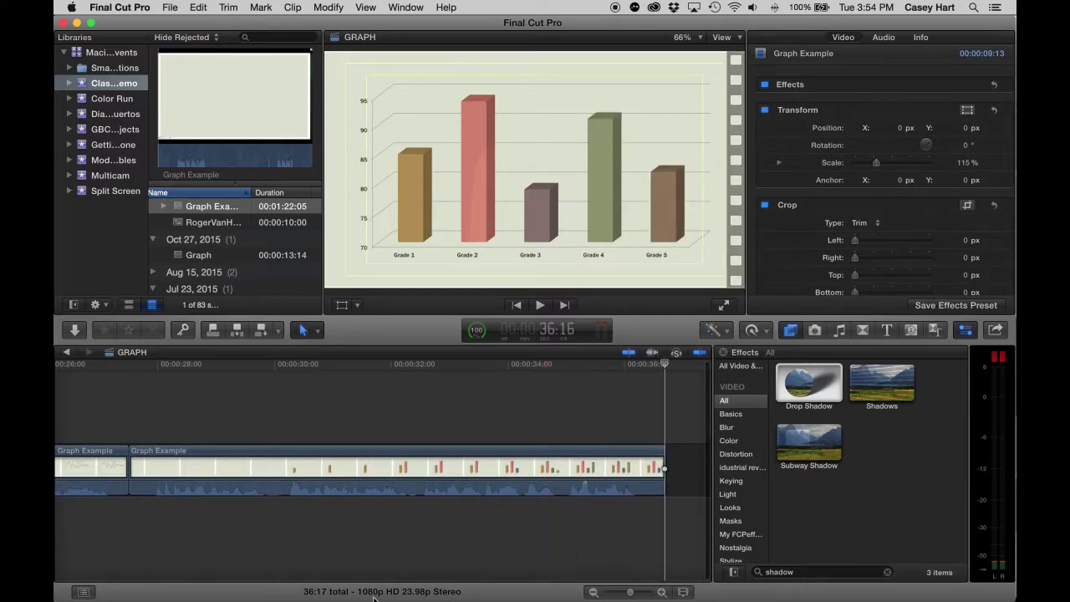
Step: Switch to Workbook2 in Excel and select the Financial Aid and Tuition table, A2:C12
key("ctrl+Up")
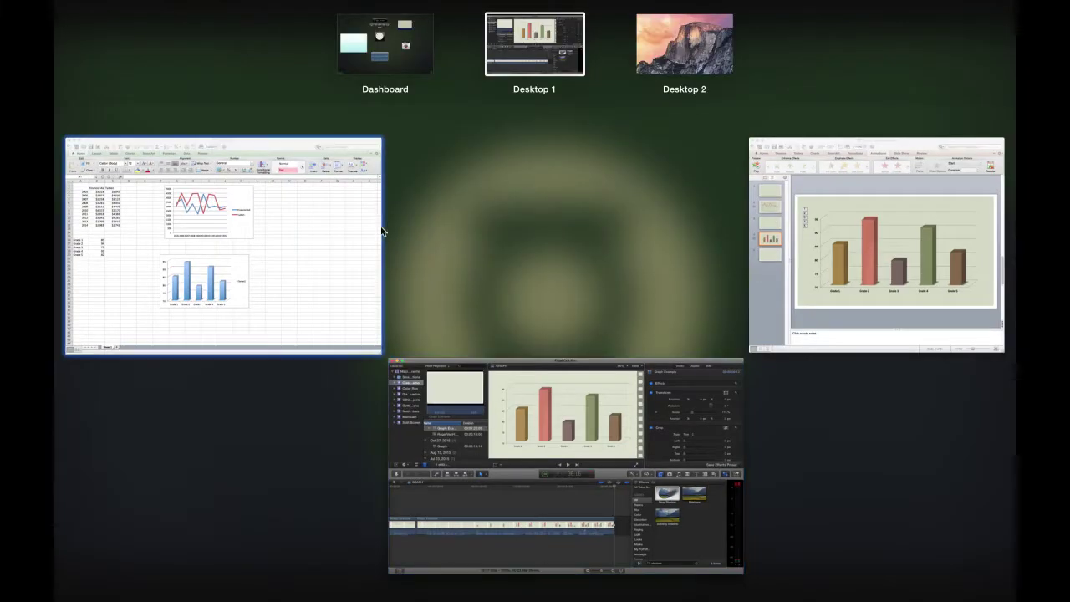
left_click(330, 245)
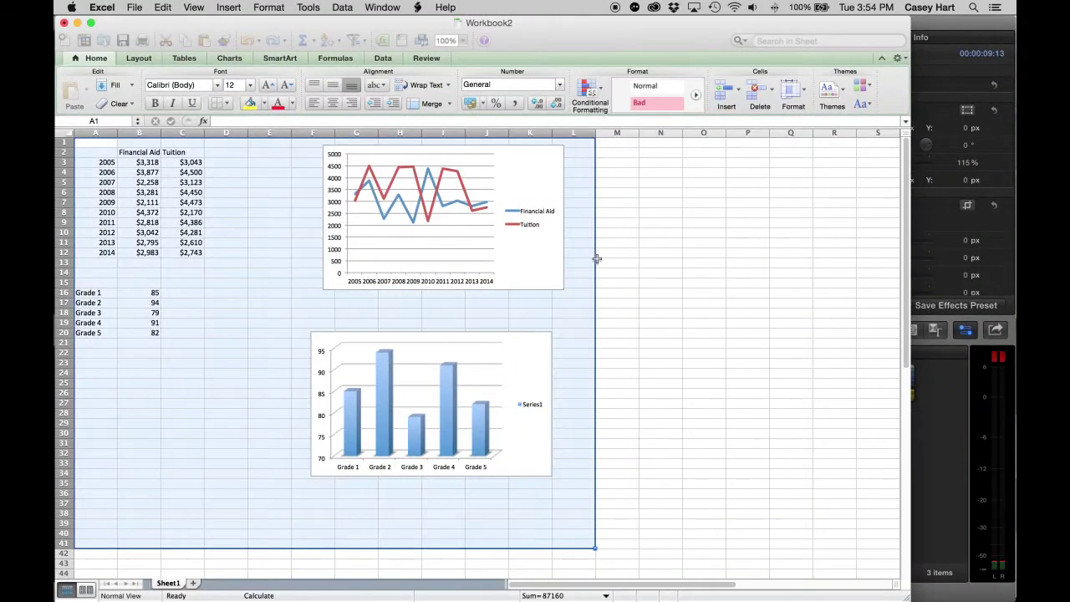
left_click(712, 250)
left_click_drag(112, 157, 175, 247)
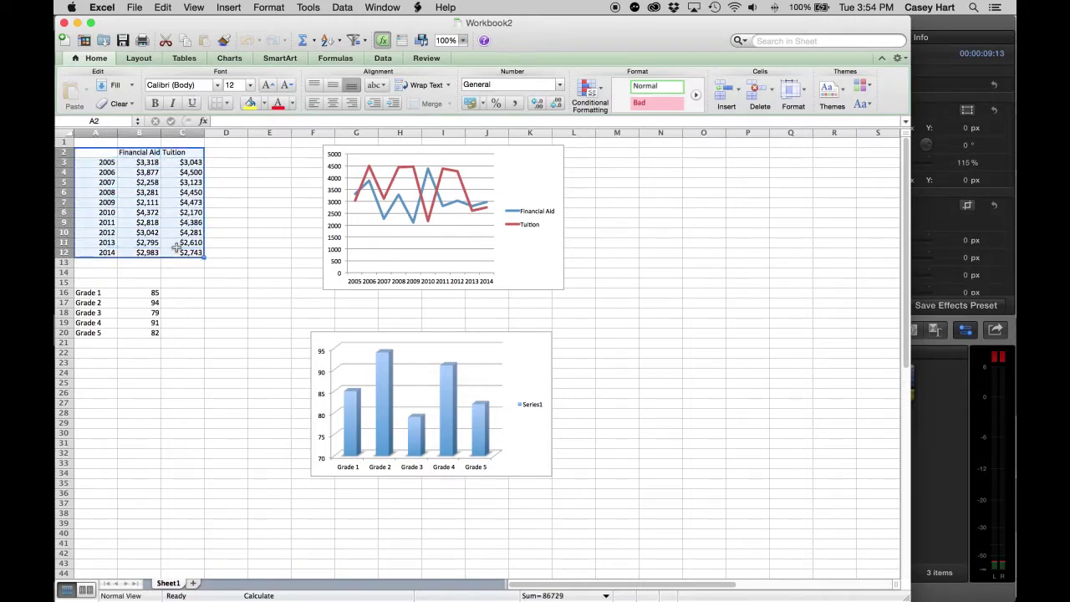
Step: Widen column B to 13.33 so the Financial Aid heading fits beside the Tuition heading
left_click(144, 158)
left_click_drag(97, 153, 185, 242)
left_click_drag(159, 135, 174, 135)
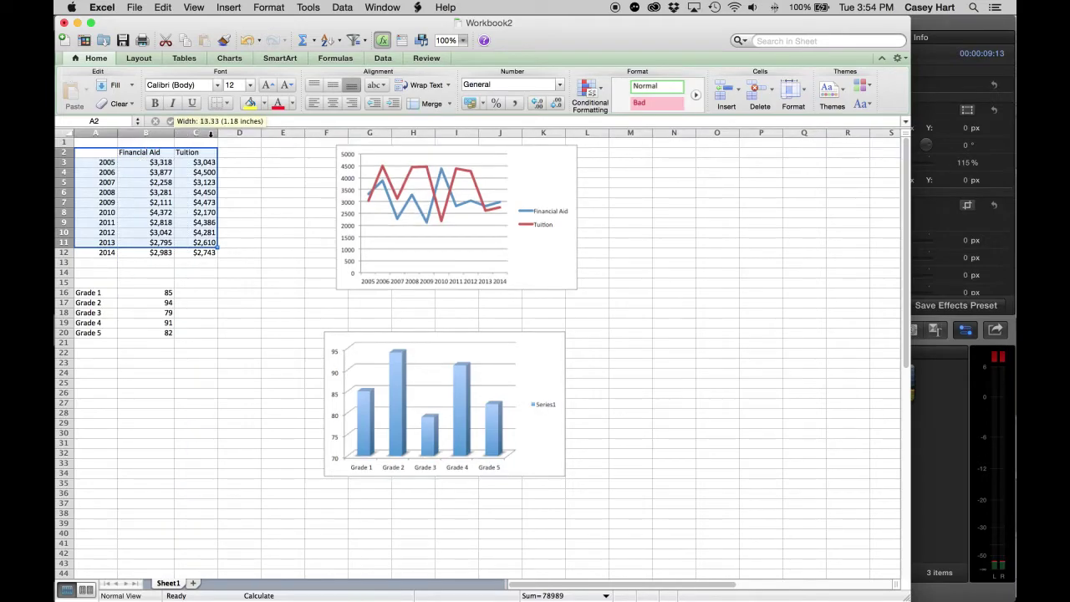
Step: Inspect the Financial Aid and Tuition headings, their yearly values and the line chart built from them
left_click(149, 155)
left_click(189, 151)
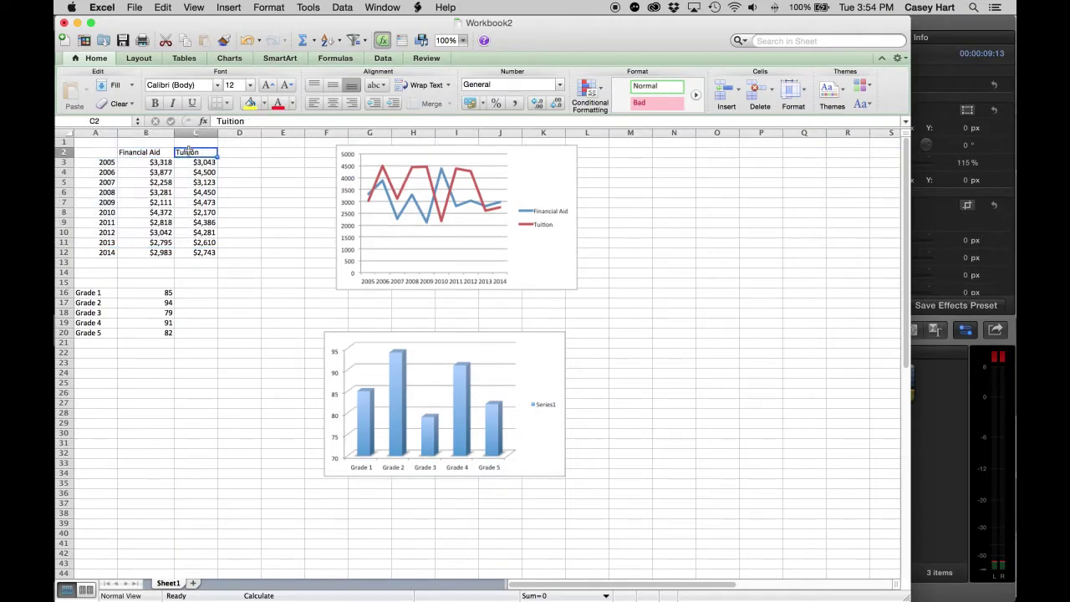
left_click_drag(163, 161, 194, 256)
left_click(377, 244)
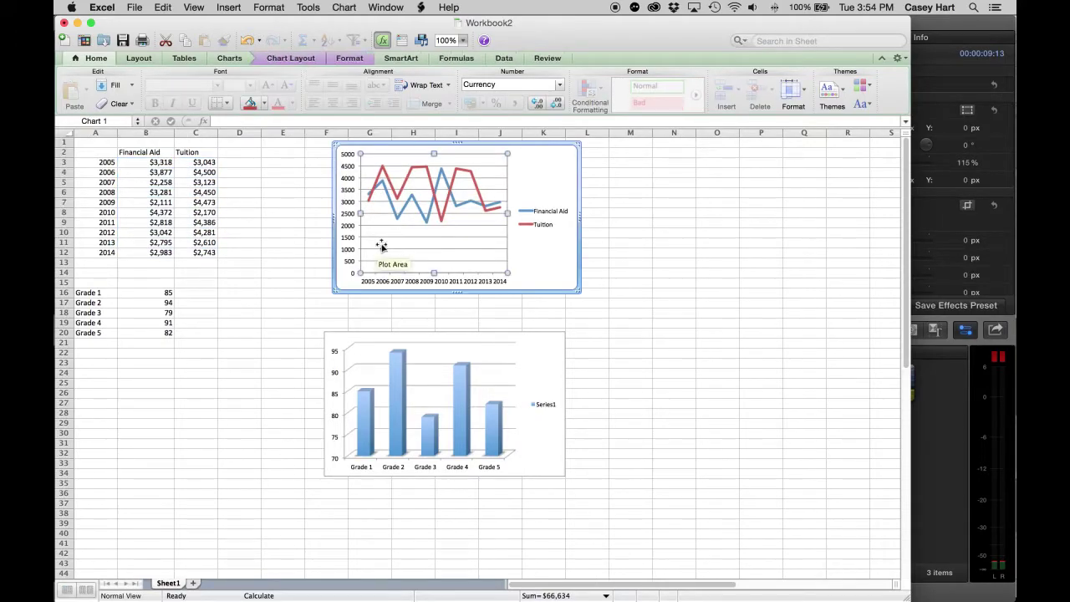
Step: Delete the Financial Aid and Tuition line chart from the sheet
left_click(629, 313)
left_click(538, 252)
key("Delete")
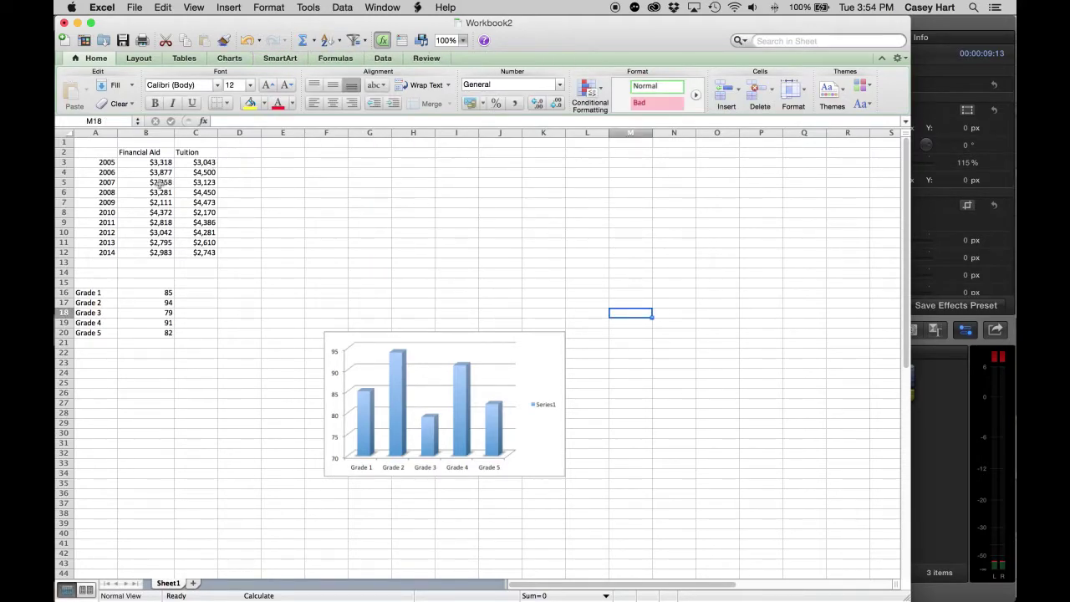
Step: Highlight in turn the Financial Aid column, the Tuition column and the years 2005 to 2014 to review the chart data
left_click_drag(119, 155, 137, 257)
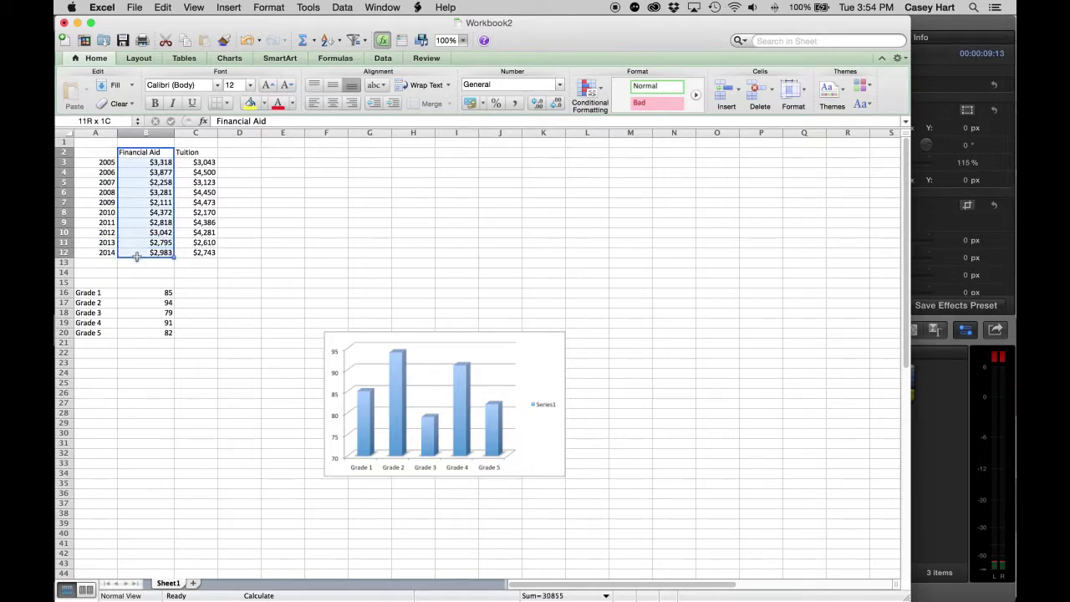
left_click_drag(181, 152, 184, 253)
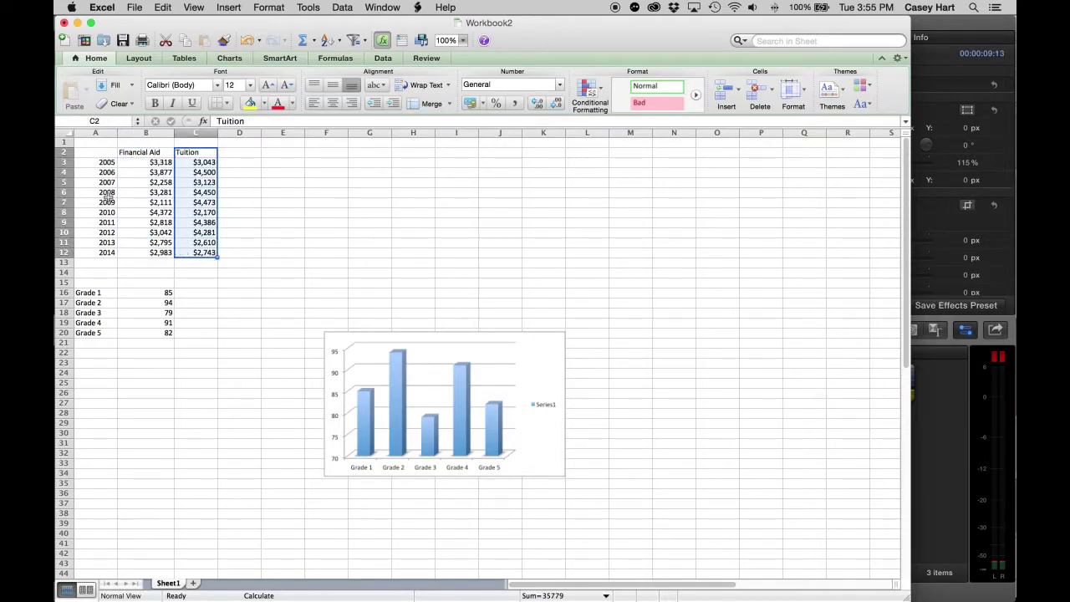
left_click_drag(103, 158, 101, 253)
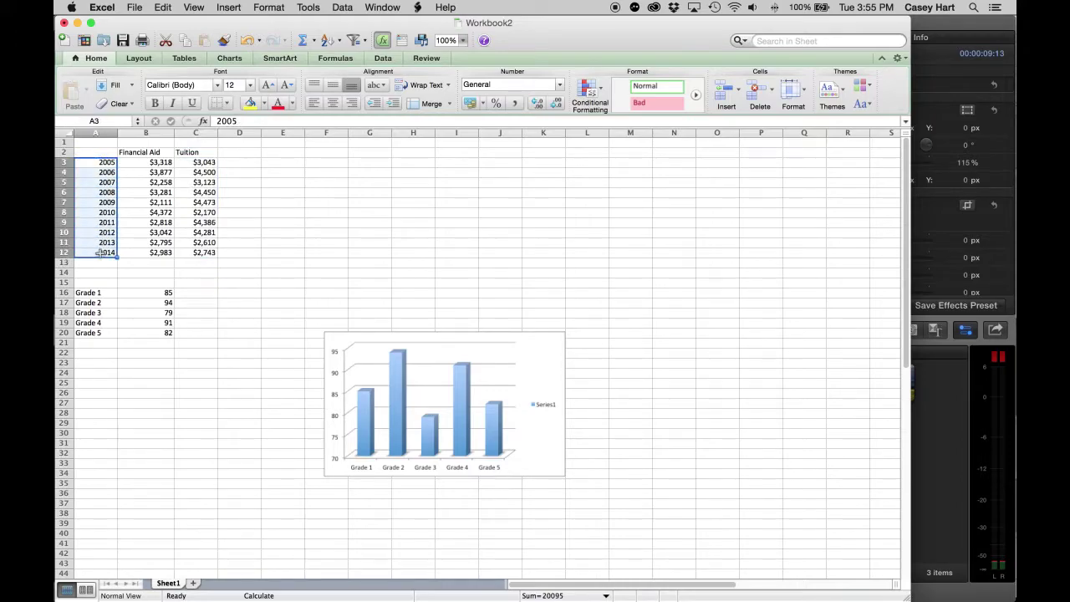
Step: Insert a Marked Line chart from the years, Financial Aid and Tuition data in A2:C12, including the headings
left_click_drag(133, 161, 183, 220)
left_click_drag(107, 153, 178, 252)
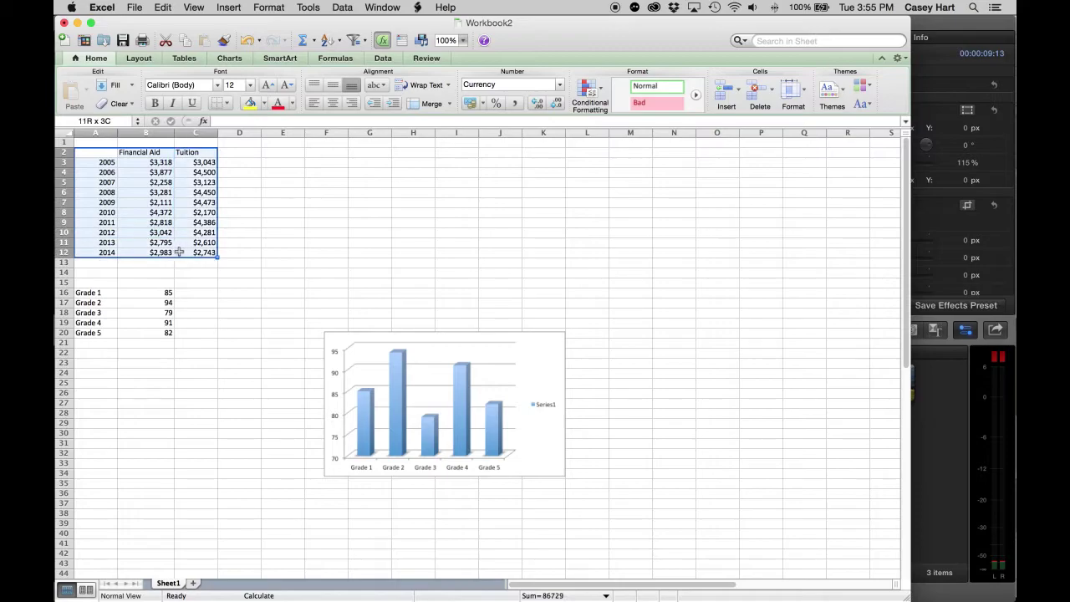
left_click(232, 59)
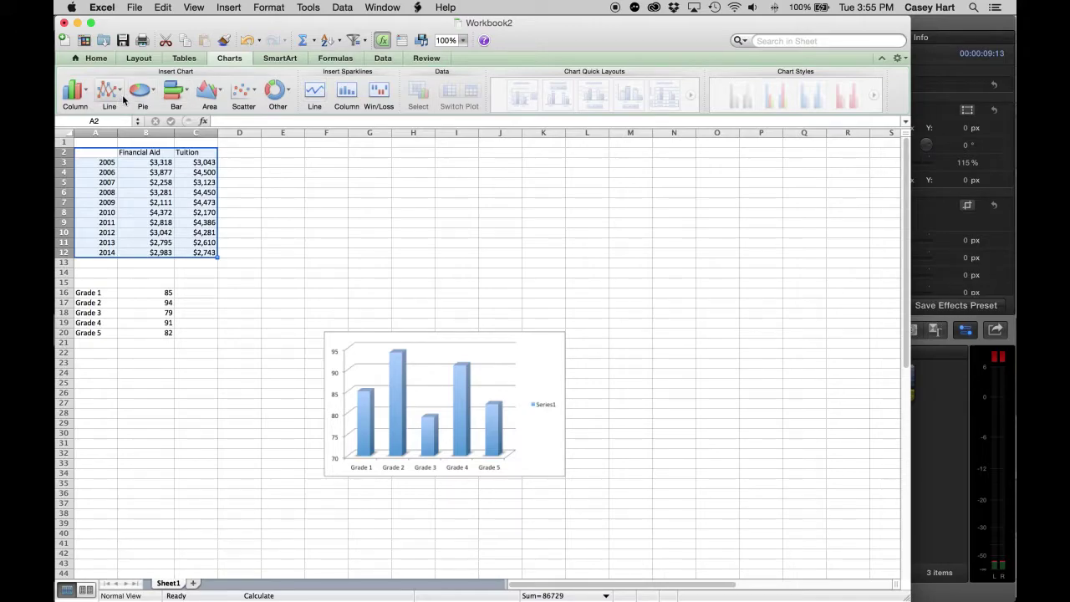
left_click(121, 96)
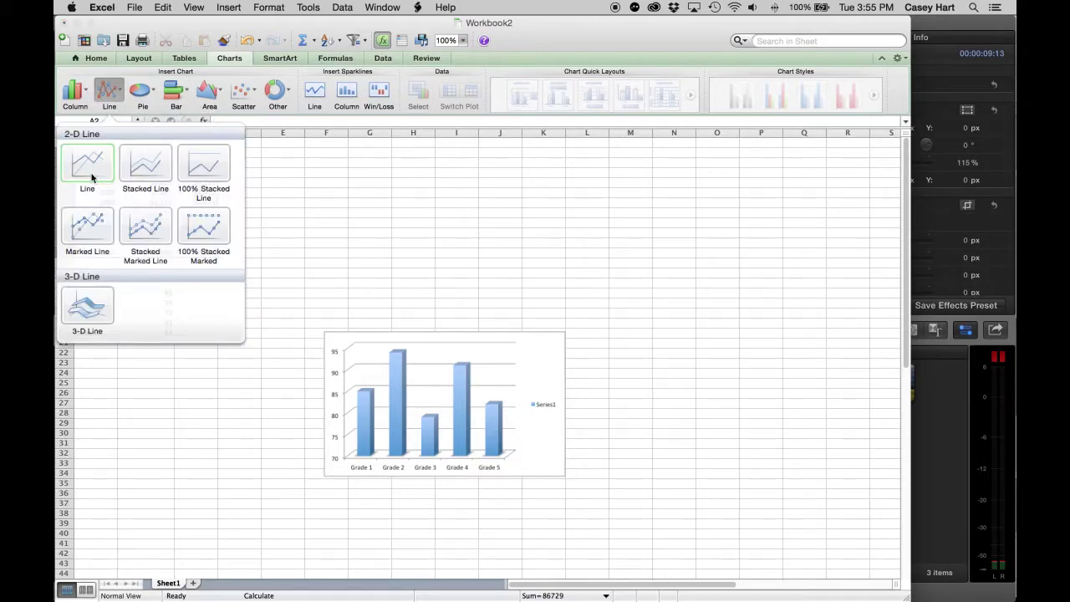
left_click(80, 236)
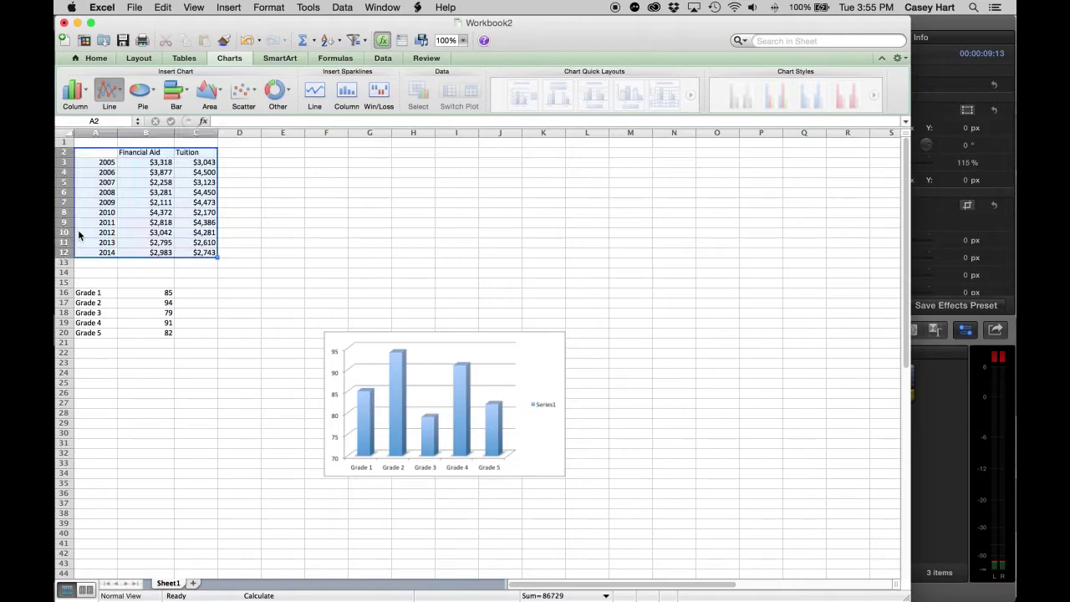
Step: Move the new line chart above the grades chart and enlarge it from two opposite corners to spread out the year labels
left_click_drag(572, 306, 518, 168)
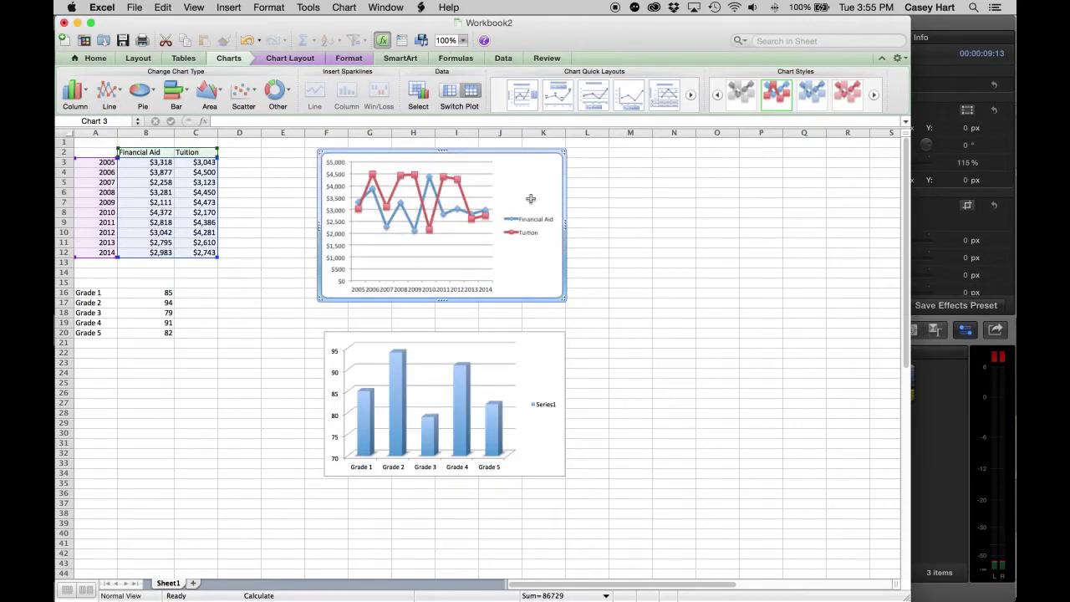
left_click_drag(558, 294, 649, 317)
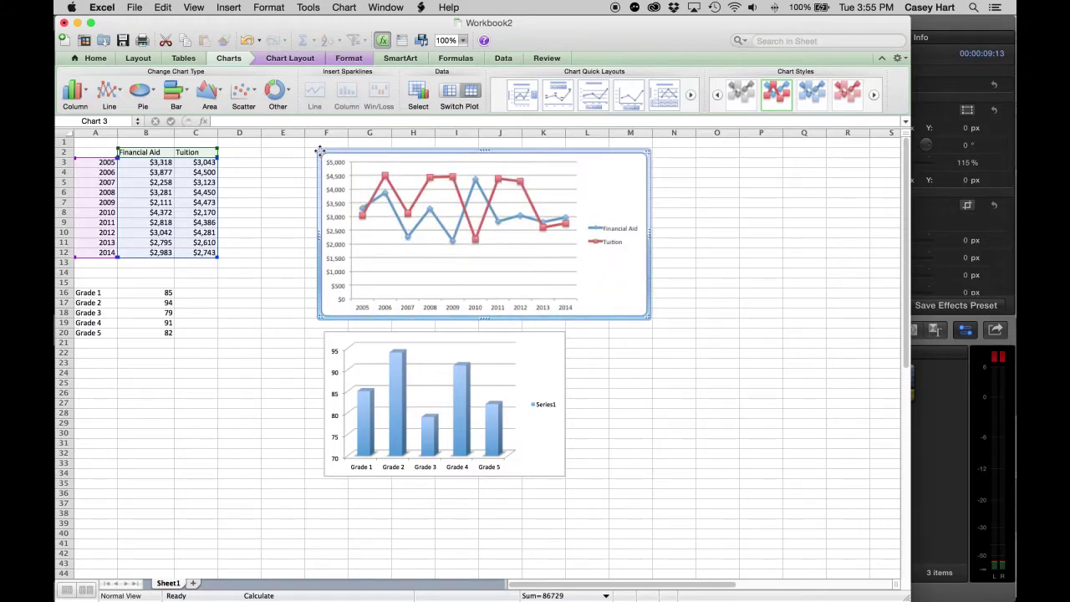
left_click_drag(318, 152, 304, 145)
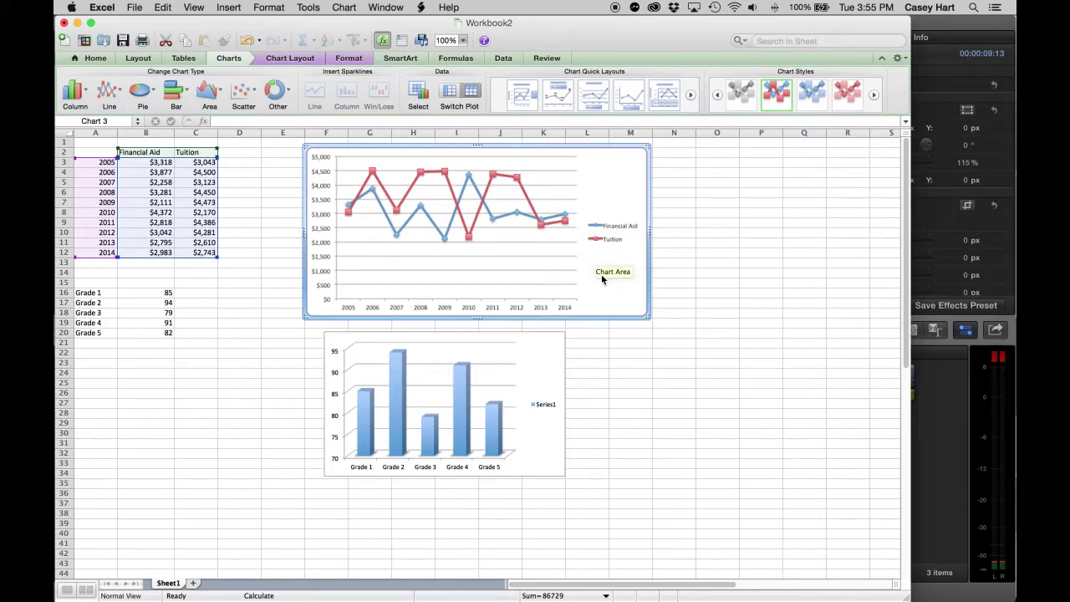
Step: Browse the available chart styles and inspect the line chart unselected, ending with the chart selected again
left_click(873, 97)
left_click(719, 96)
left_click(673, 353)
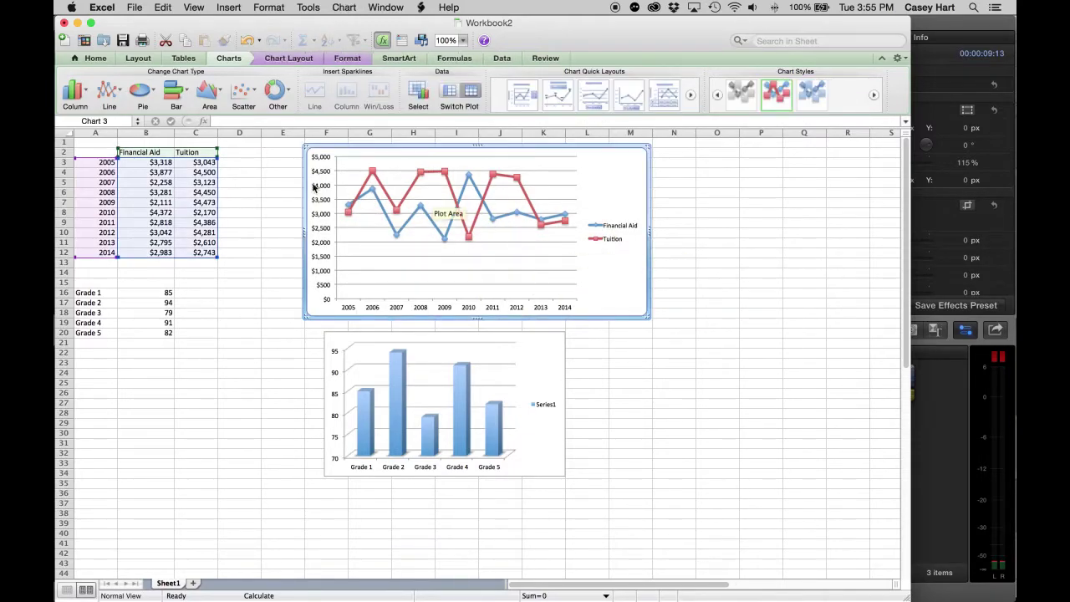
left_click(239, 243)
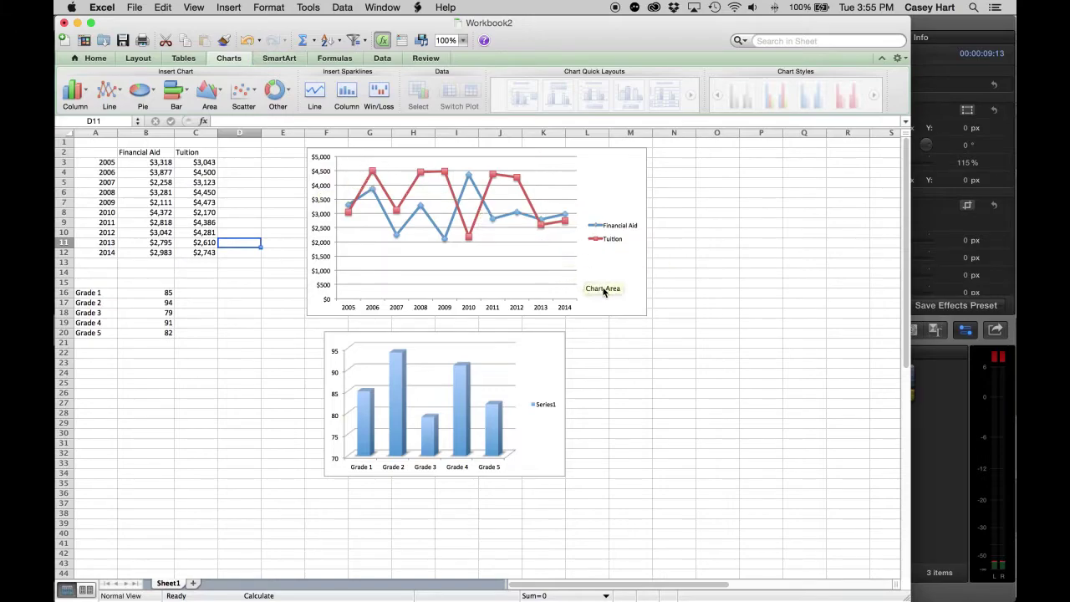
left_click(633, 265)
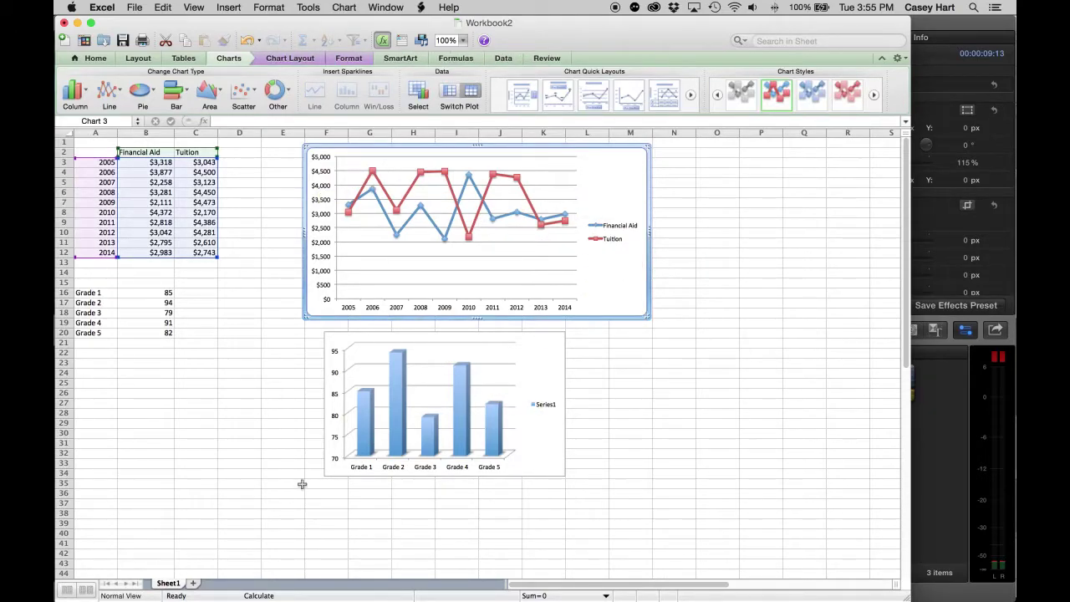
Step: Switch to PowerPoint and open the presentation gallery to start a new presentation from a template
key("ctrl+Up")
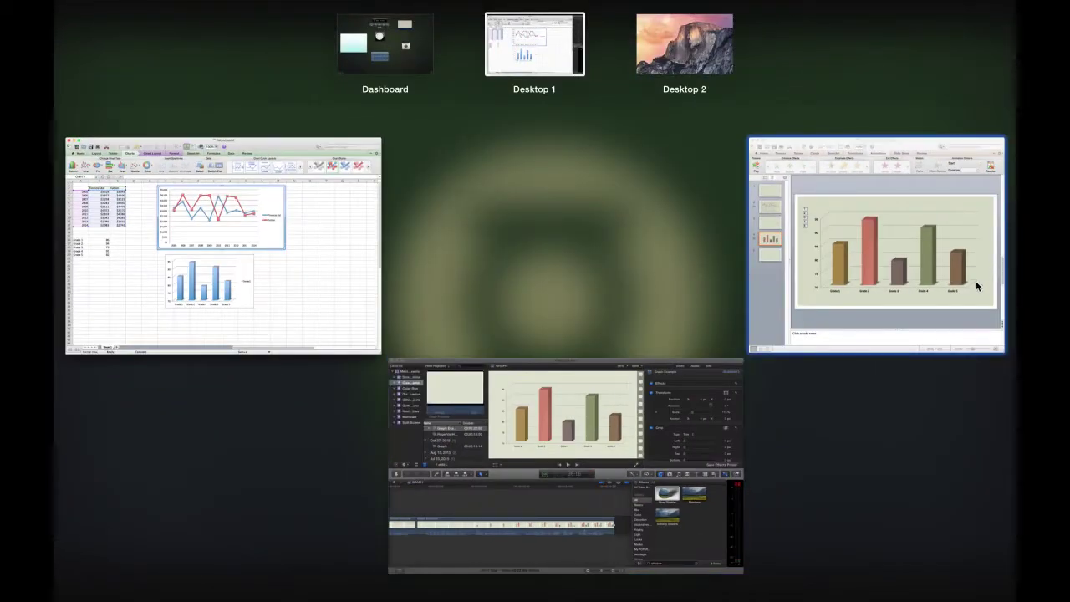
left_click(934, 310)
left_click_drag(690, 24, 487, 16)
left_click(163, 6)
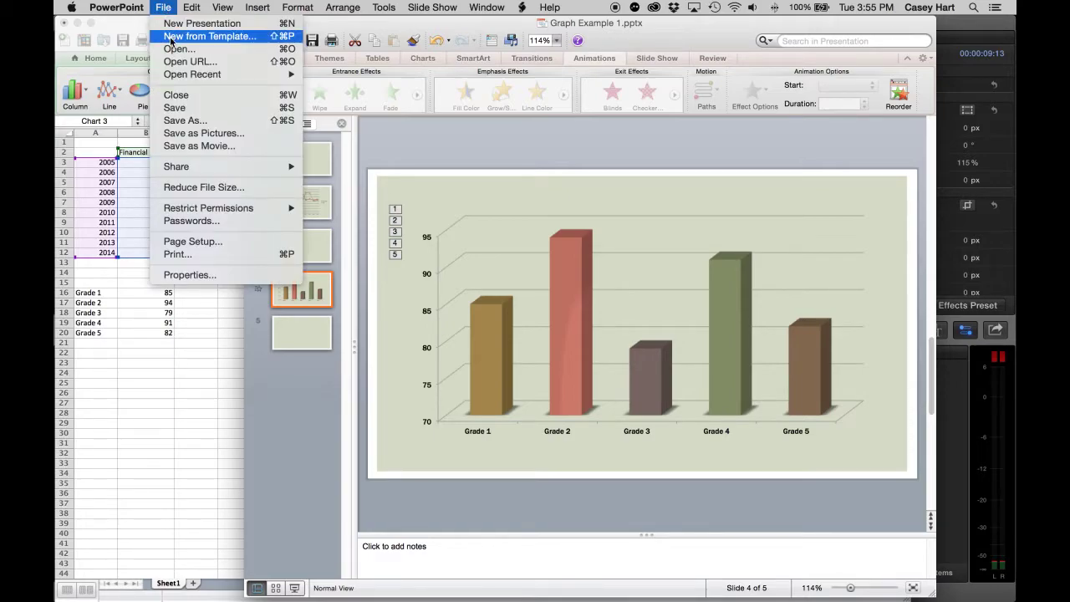
left_click(218, 39)
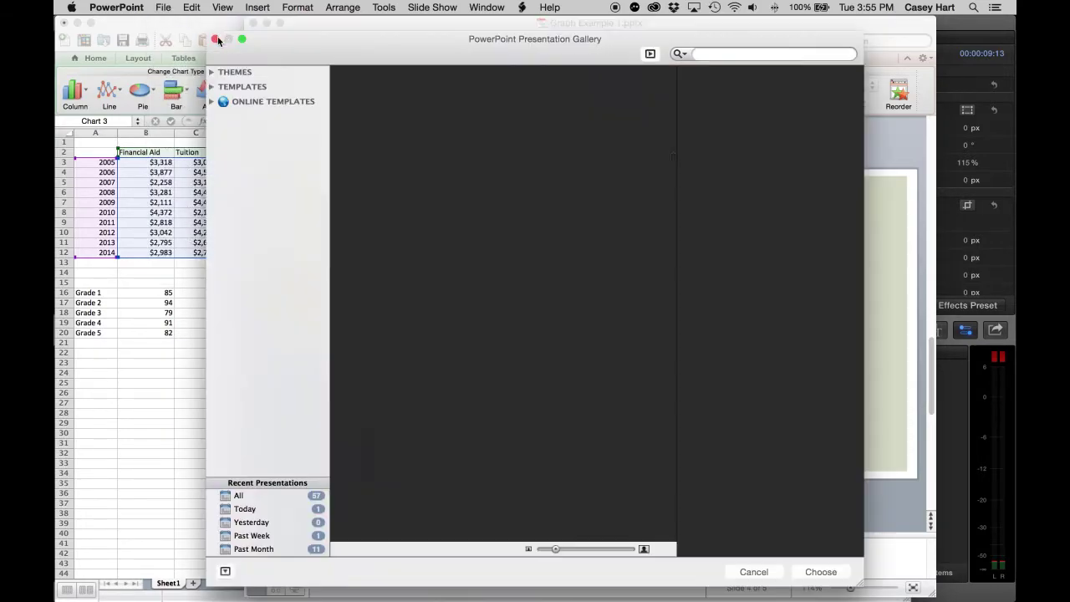
scroll(515, 213, "up", 10)
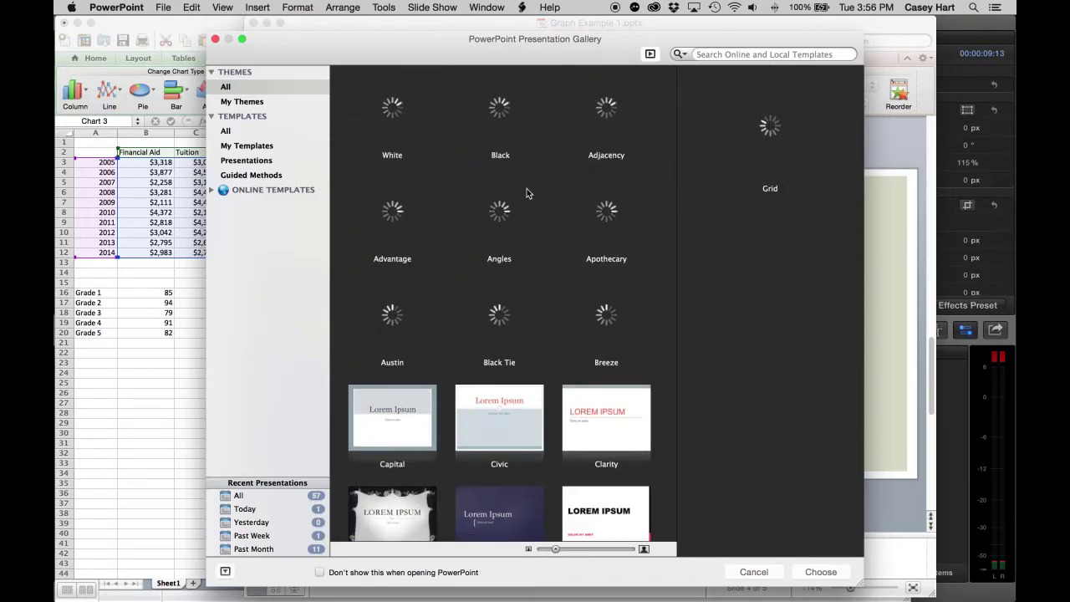
left_click_drag(451, 52, 441, 38)
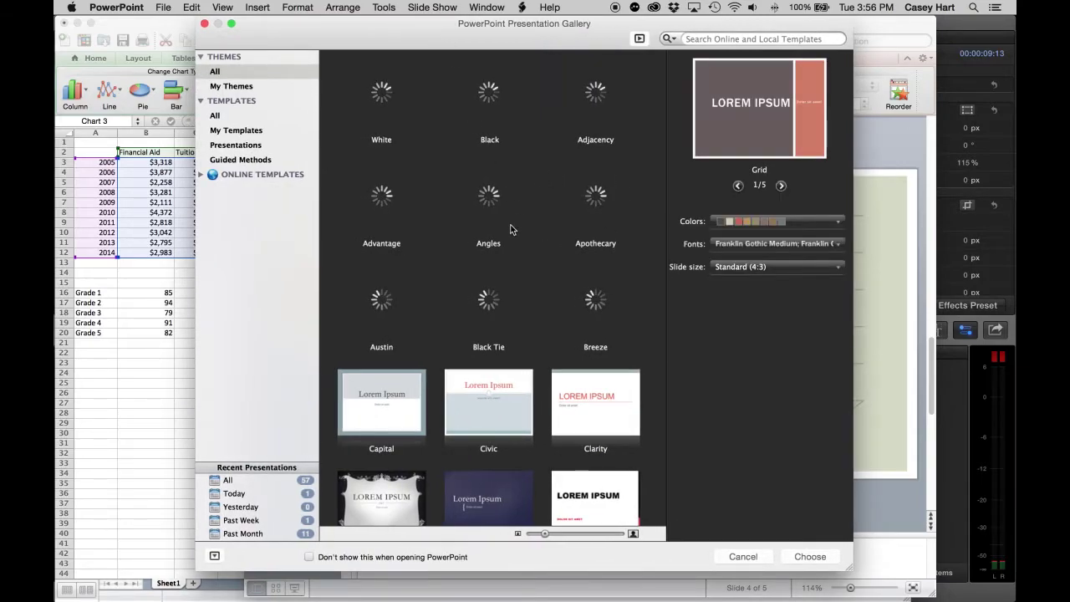
Step: Look through the gallery's presentation themes for a suitable background design for the graph
scroll(511, 230, "down", 15)
scroll(511, 229, "up", 20)
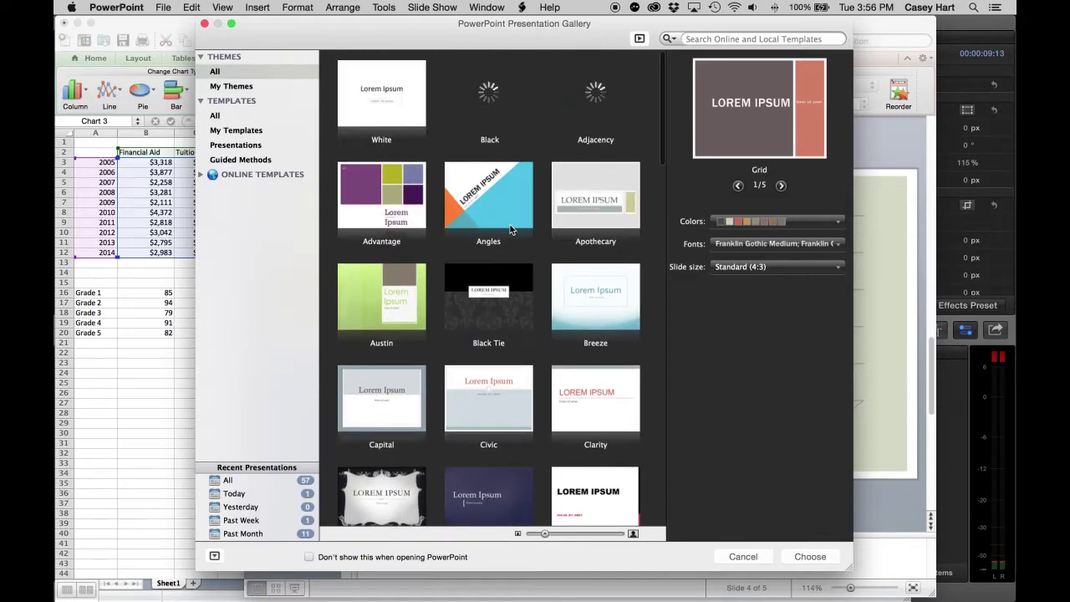
scroll(411, 207, "down", 2)
scroll(410, 208, "down", 8)
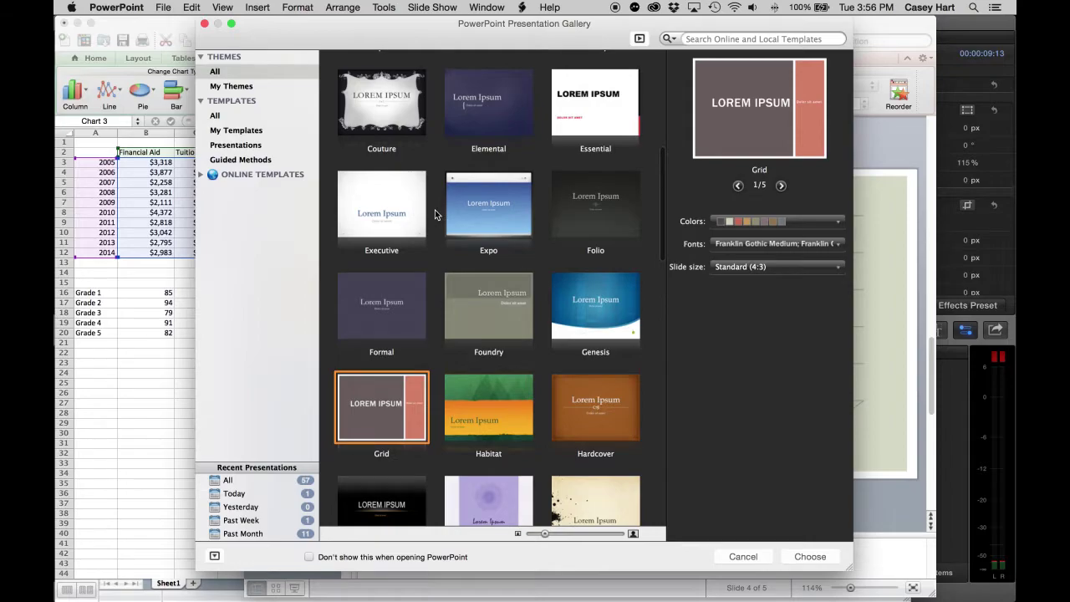
scroll(434, 210, "down", 10)
scroll(434, 210, "down", 6)
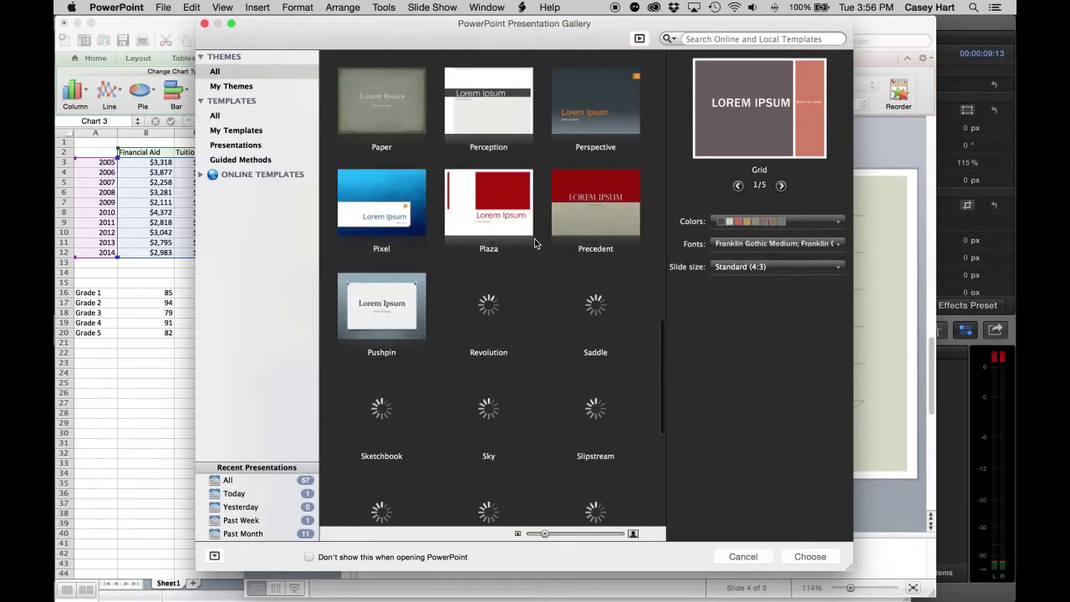
scroll(520, 266, "down", 2)
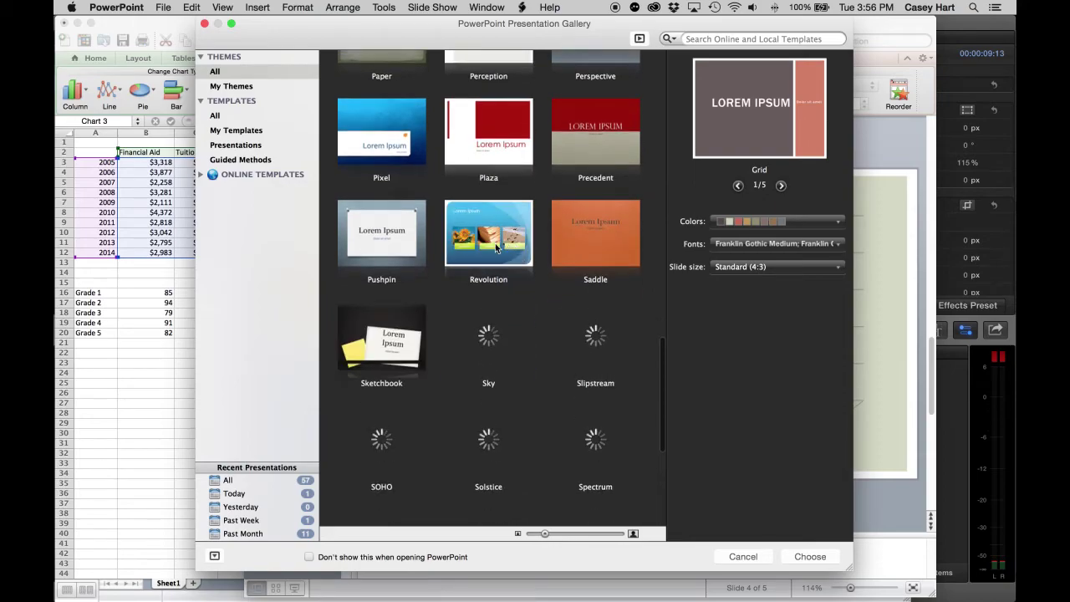
scroll(502, 259, "up", 20)
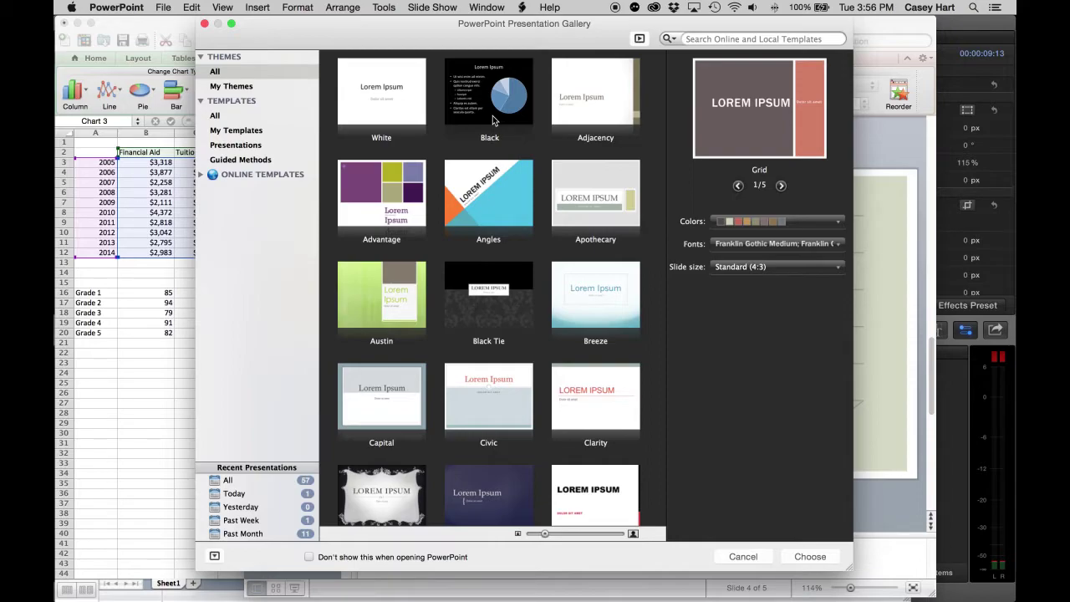
scroll(493, 153, "down", 10)
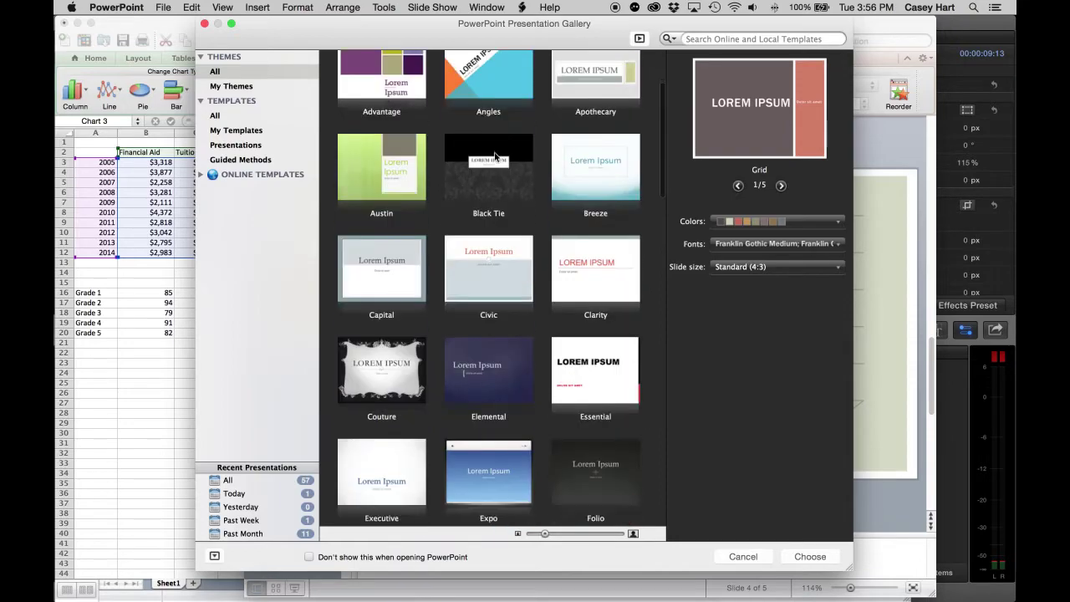
scroll(494, 167, "down", 12)
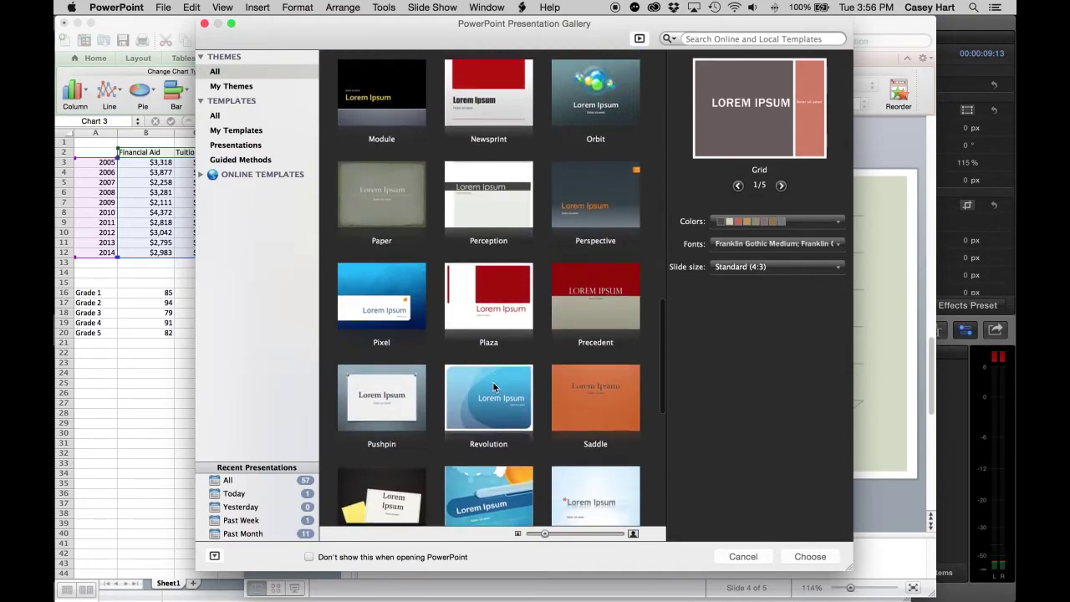
Step: Select the Revolution theme and preview its sample slides
left_click(488, 404)
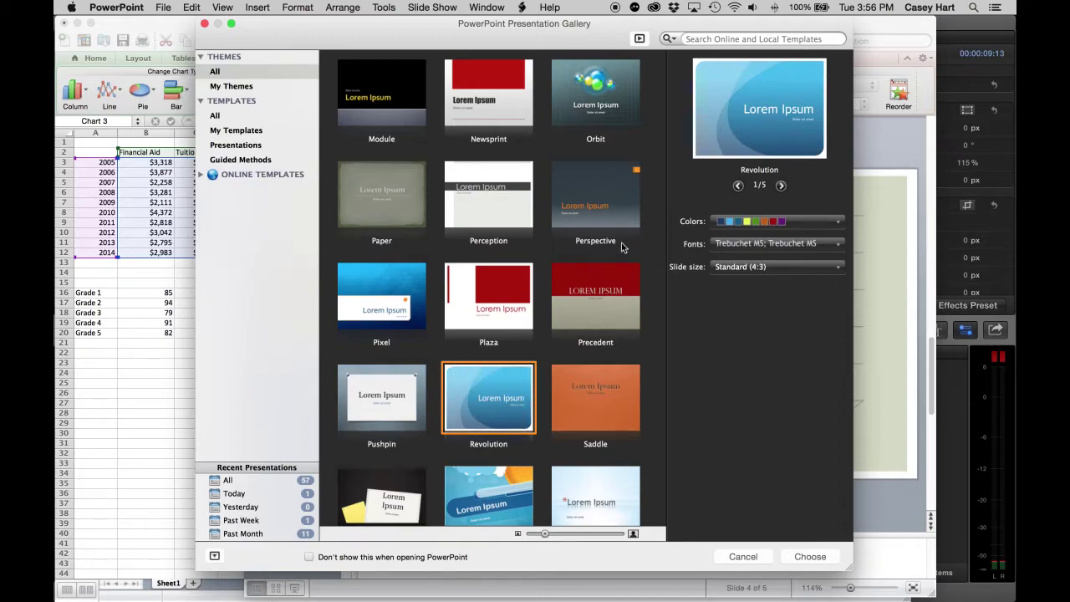
left_click(781, 186)
left_click(781, 185)
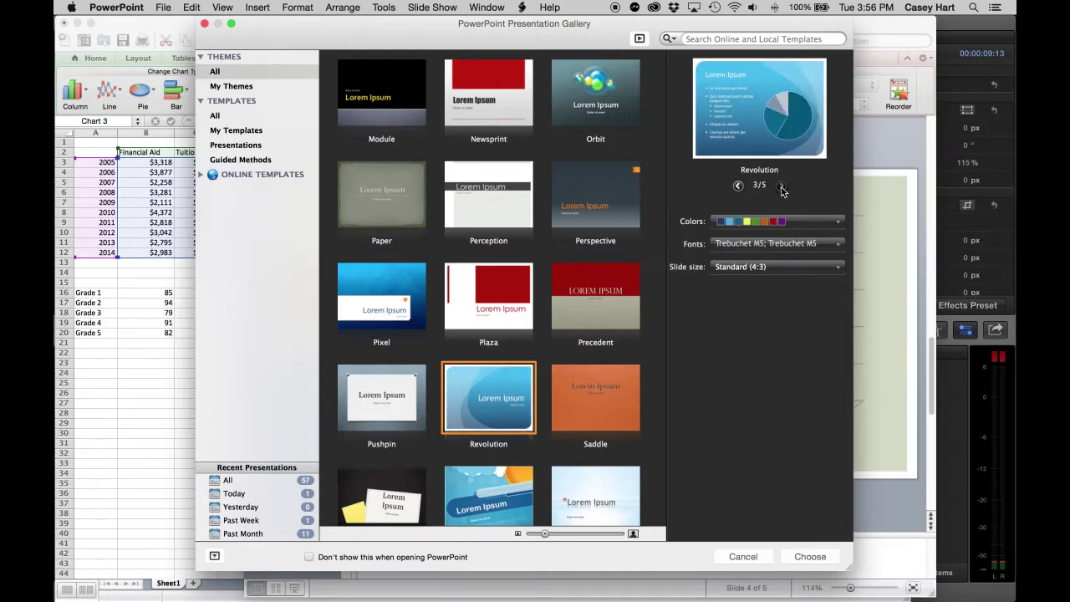
left_click(781, 186)
left_click(781, 186)
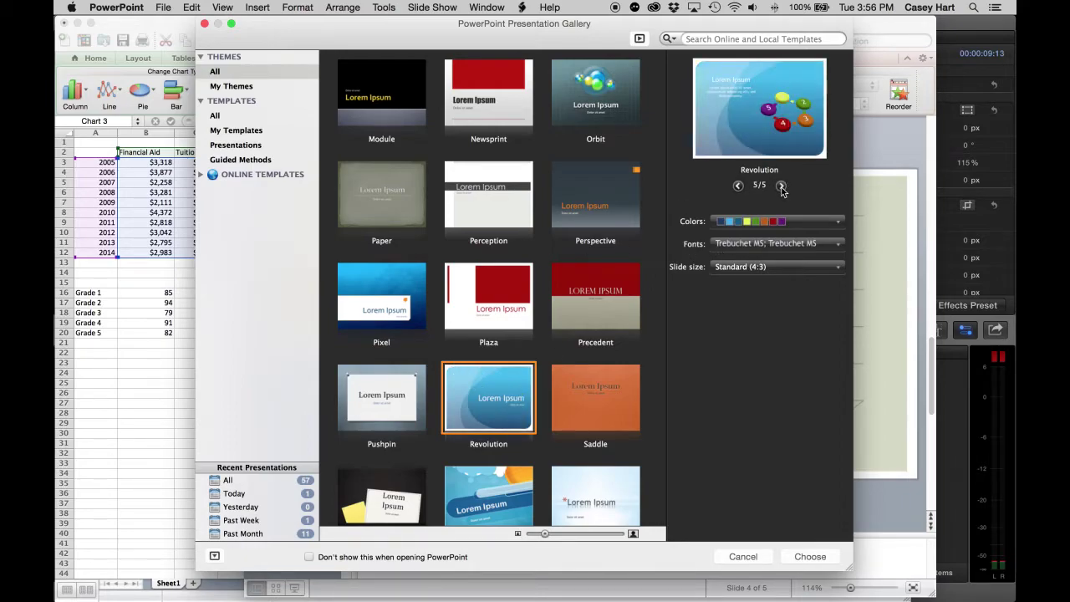
left_click(740, 186)
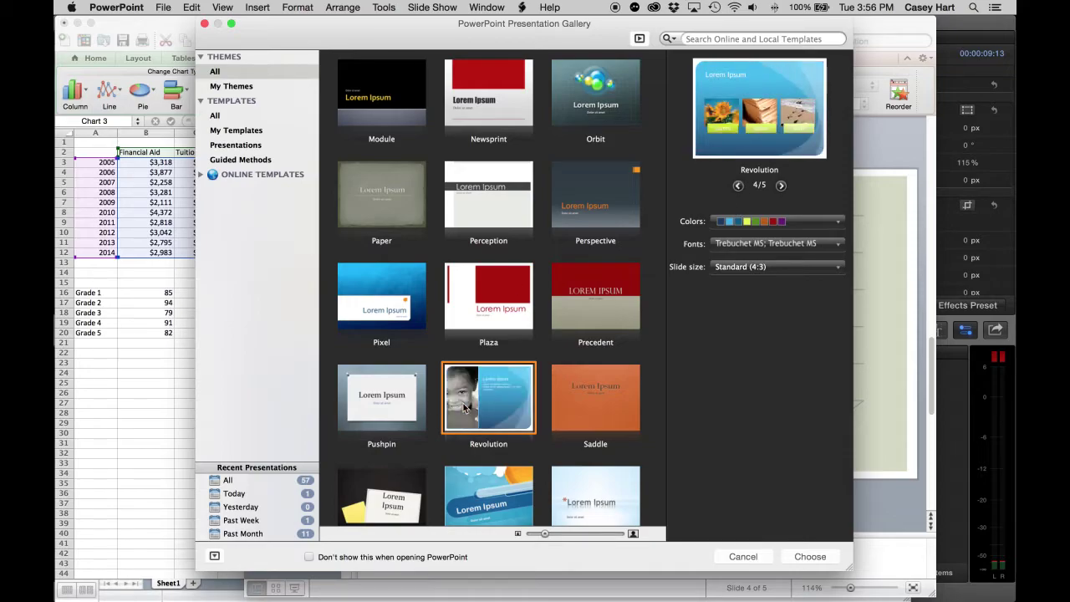
Step: Set the slide size to Widescreen (16:9) and create the presentation with the Revolution theme
left_click(766, 269)
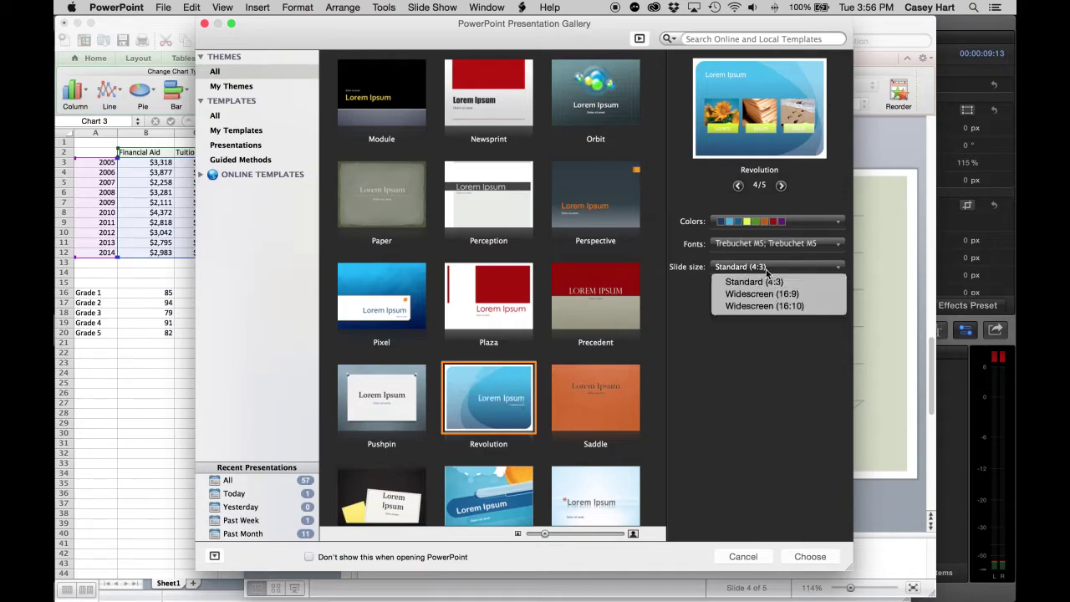
left_click(800, 298)
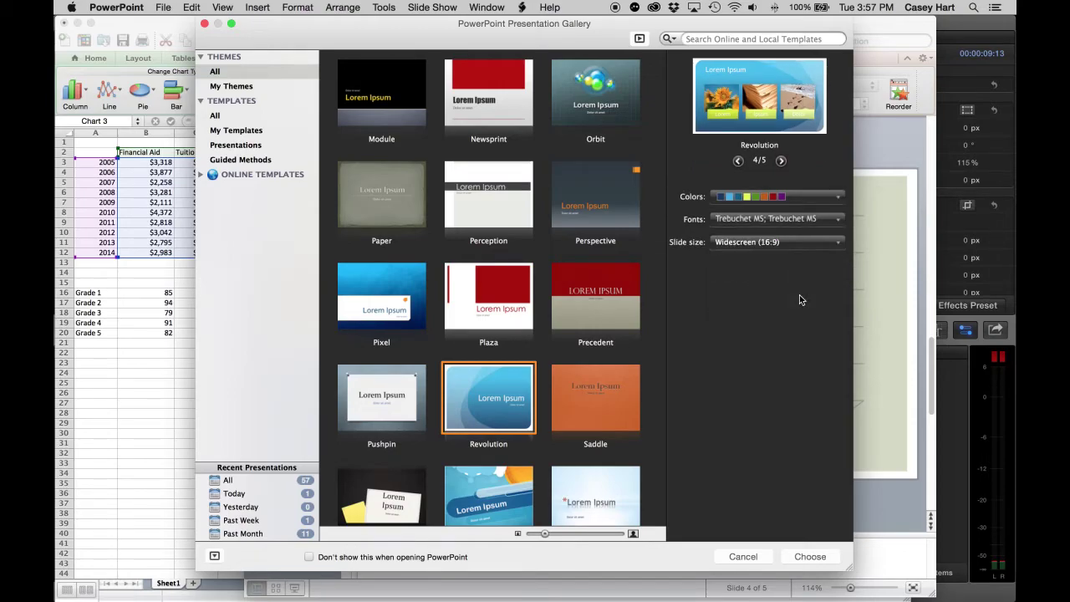
left_click(810, 558)
Step: Place the new presentation window beside the workbook and change its title slide to the Blank layout
left_click_drag(443, 32, 599, 25)
left_click(308, 89)
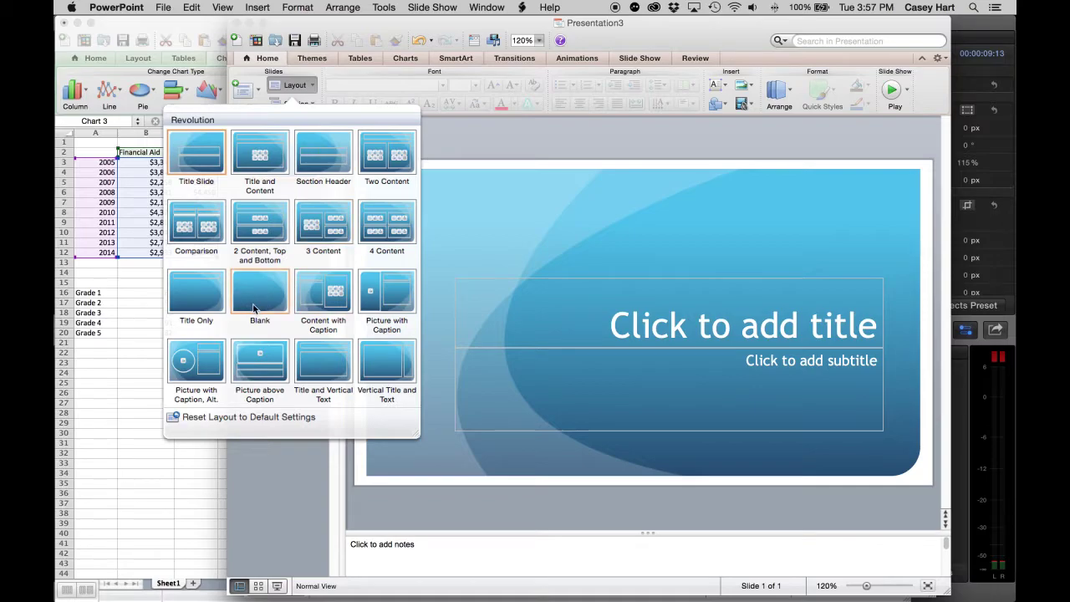
left_click(256, 303)
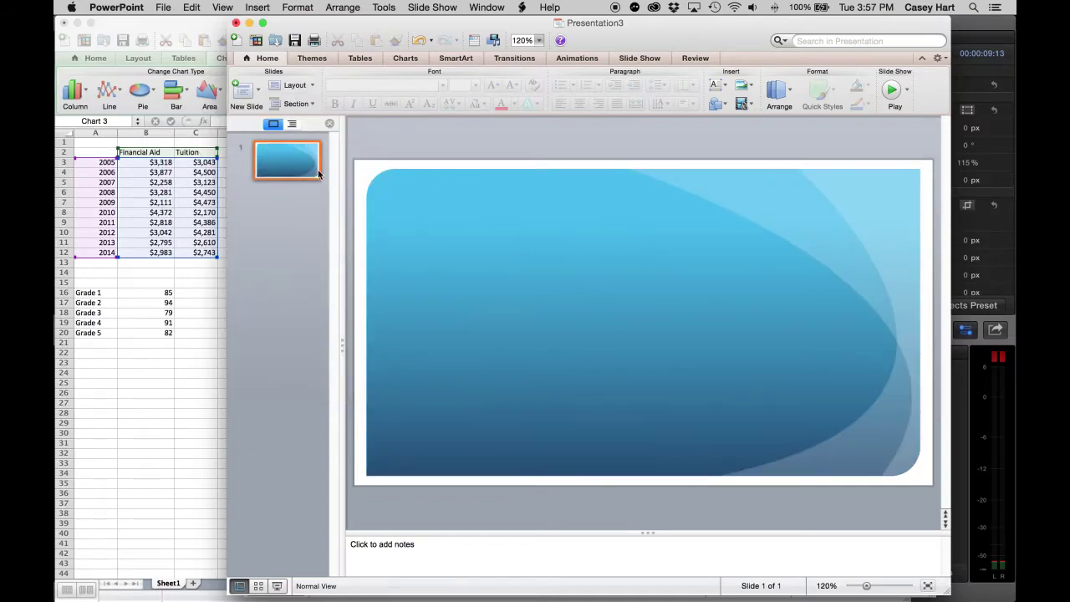
Step: Switch back to the Excel workbook and shift its window aside to expose the blank slide for transferring the line chart
left_click(158, 369)
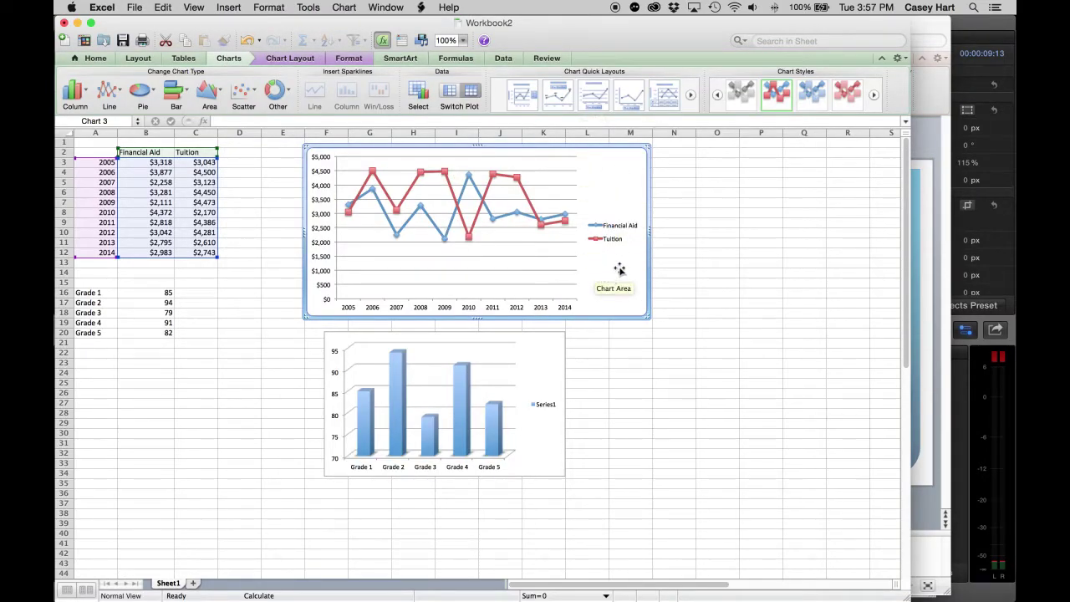
left_click_drag(611, 276, 913, 278)
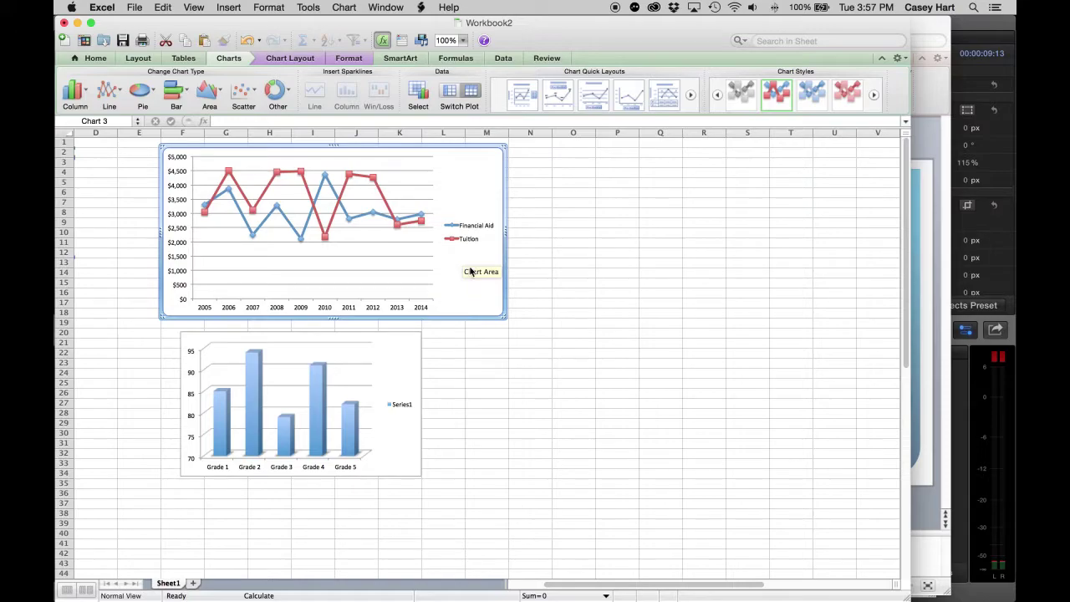
left_click_drag(556, 22, 351, 23)
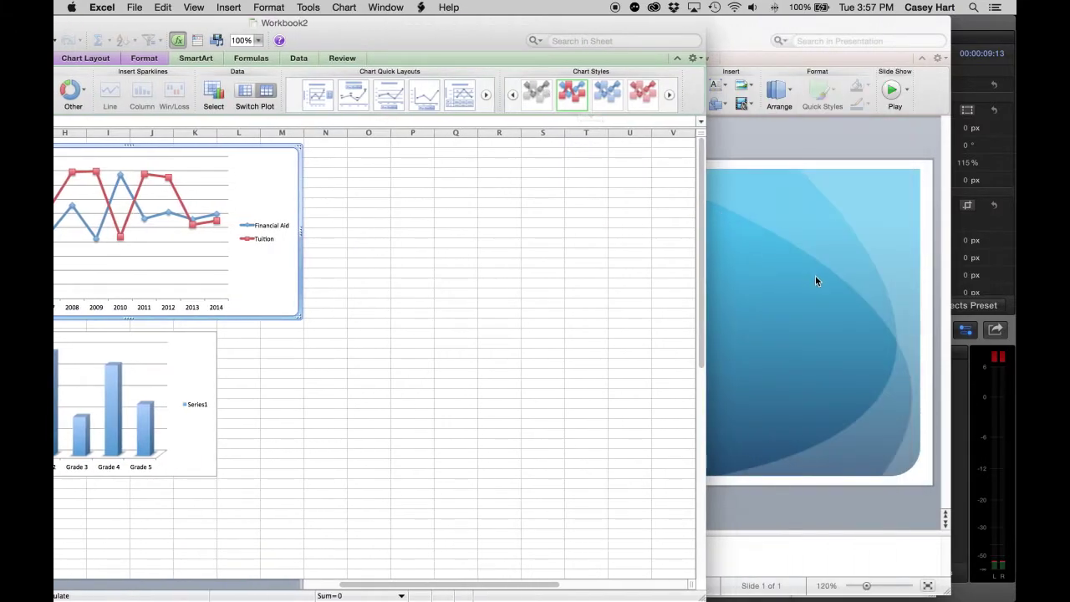
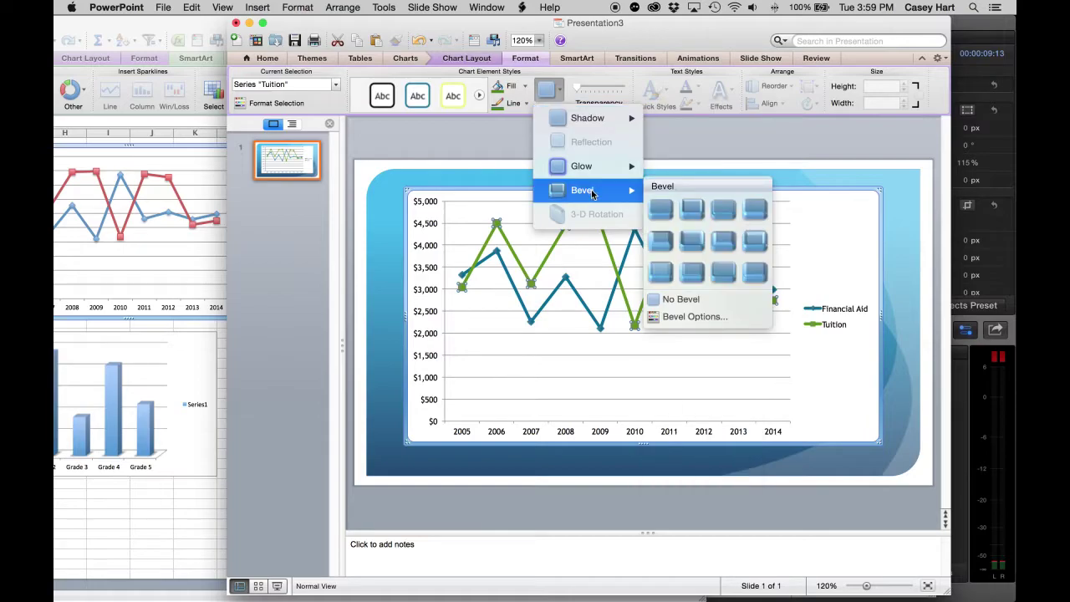
Step: Apply the first preset bevel to the Tuition series in the line chart on the PowerPoint slide
left_click(659, 215)
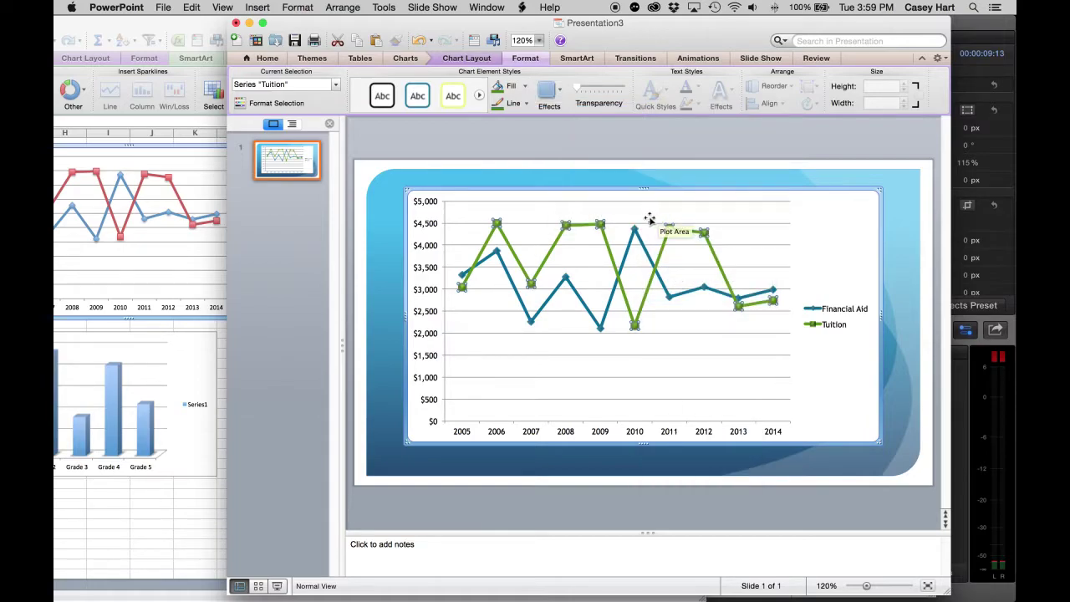
Step: Apply the first outer shadow preset to the 2008 point of the Tuition series in the line chart
left_click(565, 224)
left_click(549, 91)
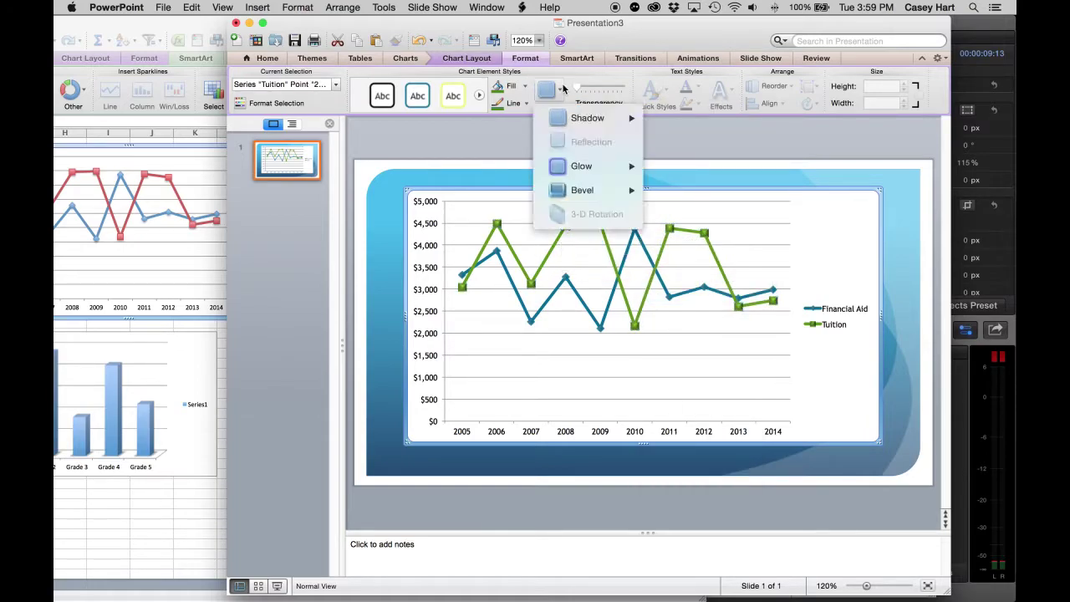
mouse_move(585, 118)
left_click(661, 140)
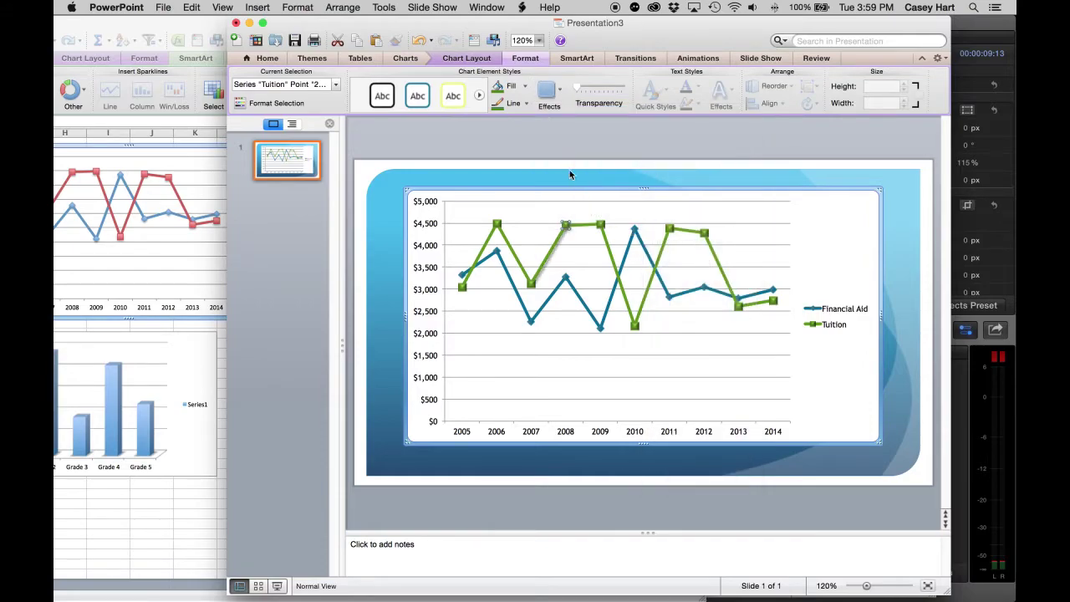
left_click(530, 165)
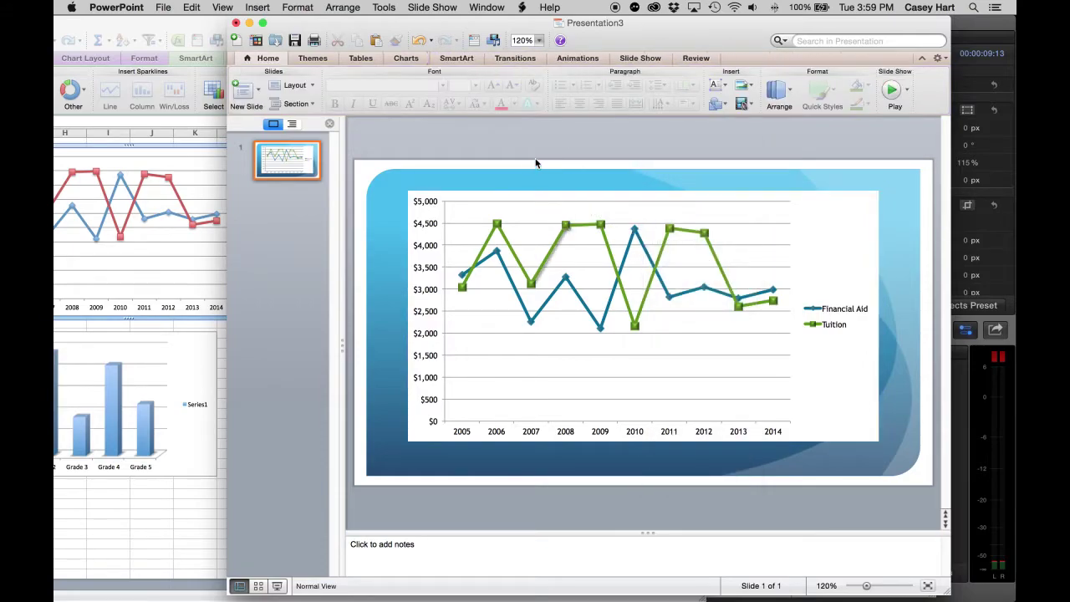
Step: Apply the first outer shadow preset to the entire Tuition series in the line chart
left_click(504, 236)
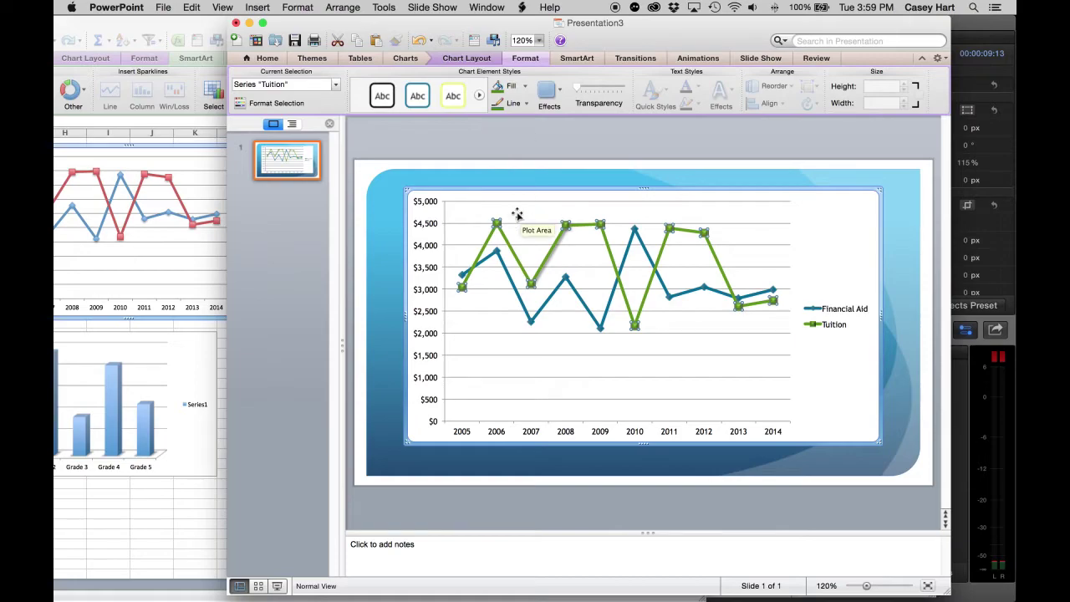
left_click(517, 152)
left_click(482, 250)
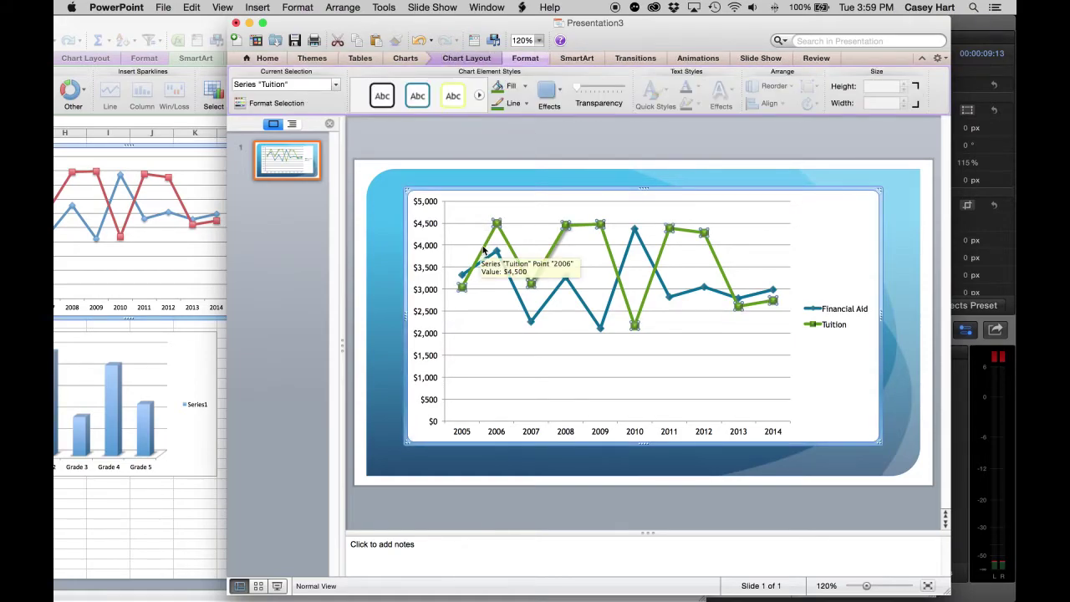
left_click(565, 90)
mouse_move(587, 118)
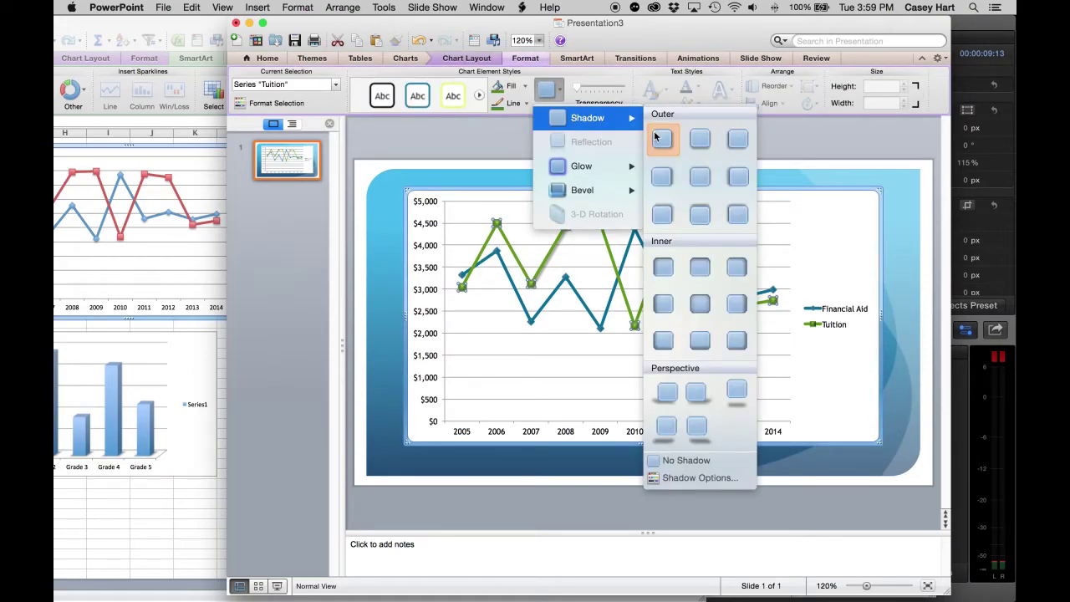
left_click(658, 135)
left_click(548, 147)
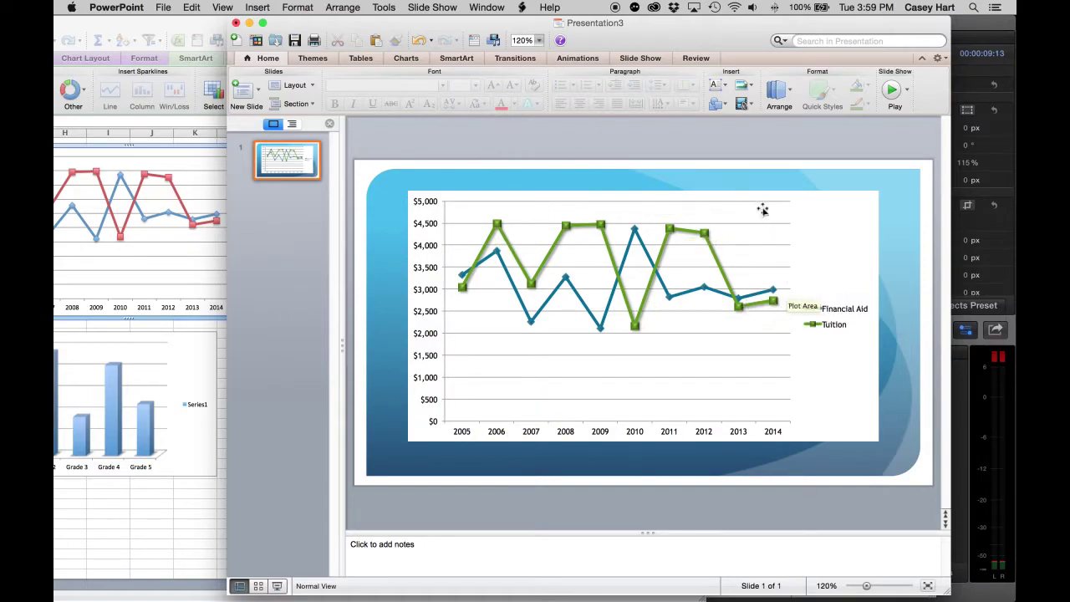
Step: Add a Wipe entrance animation to the line chart on the slide
left_click(575, 59)
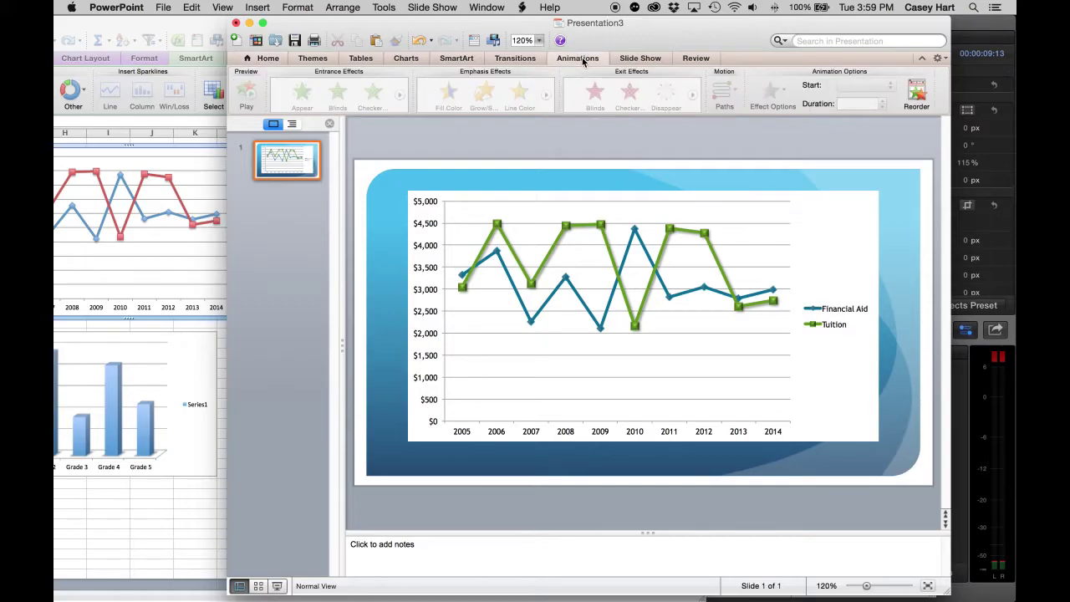
left_click(428, 216)
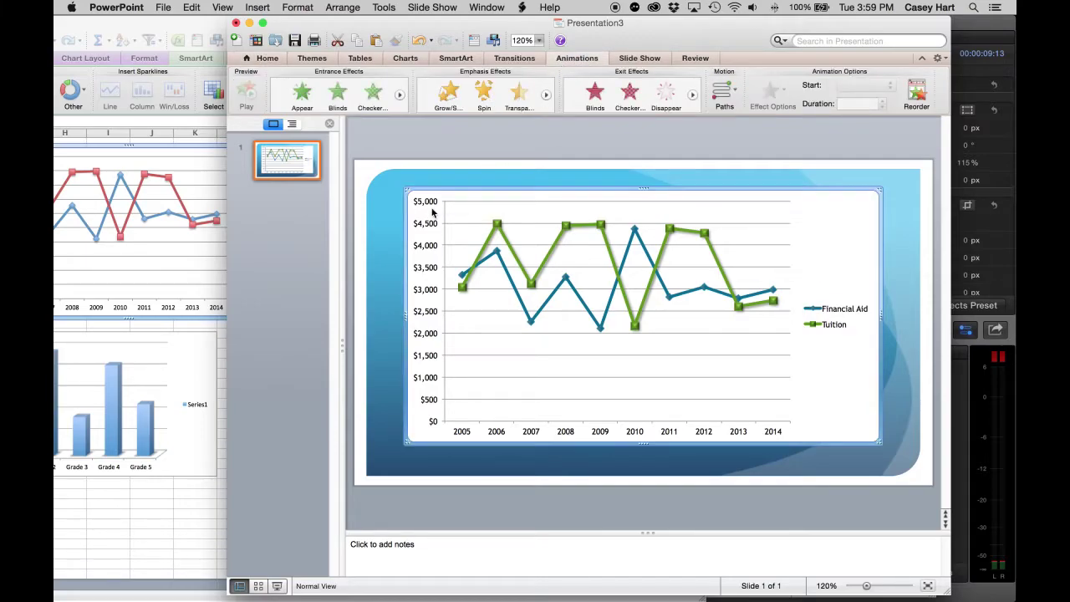
left_click(400, 94)
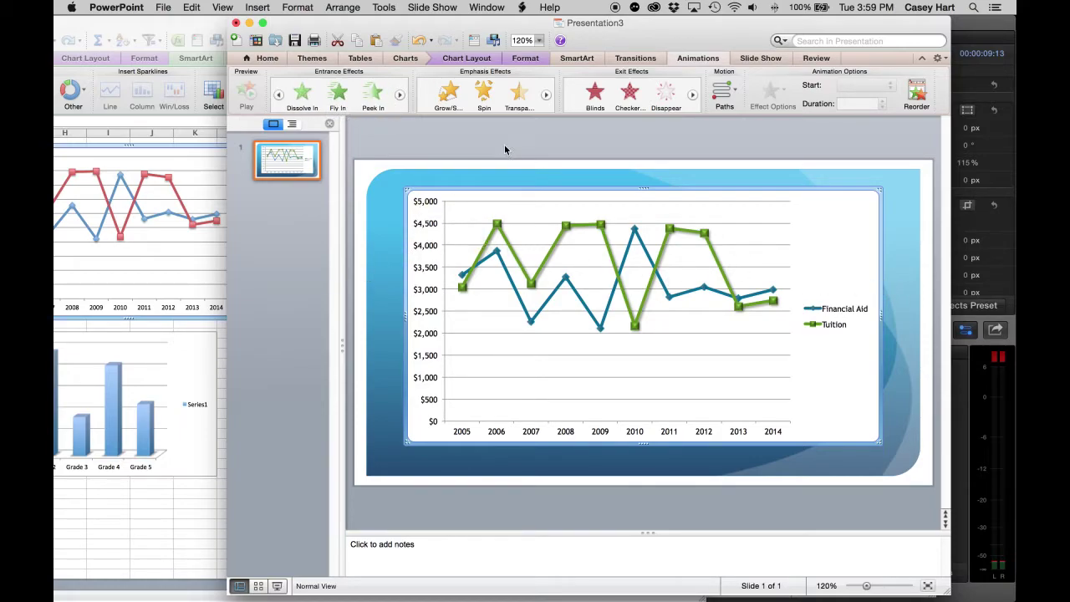
left_click(399, 95)
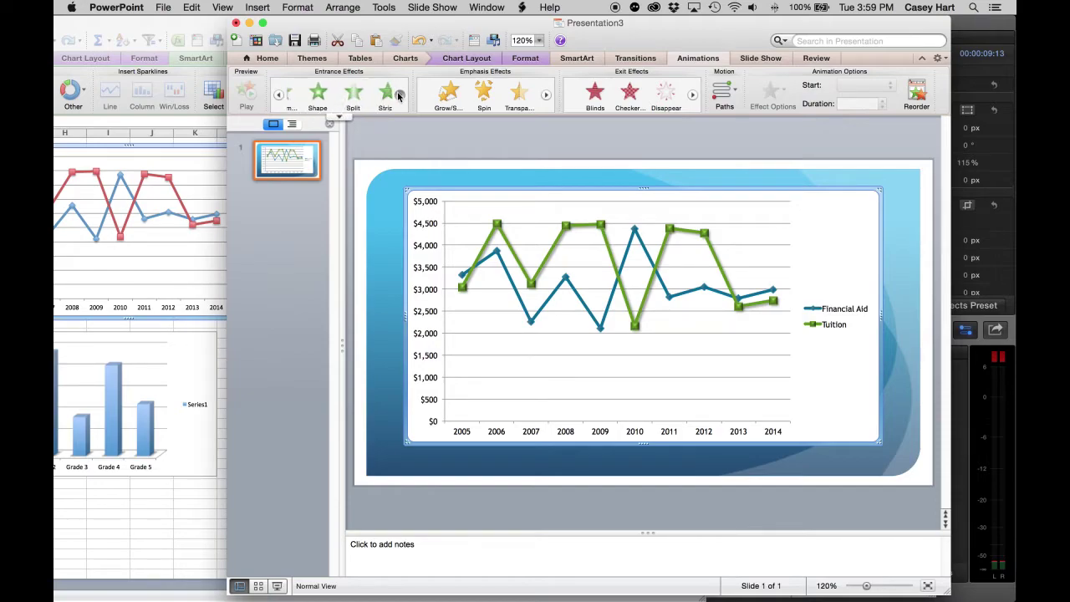
left_click(399, 95)
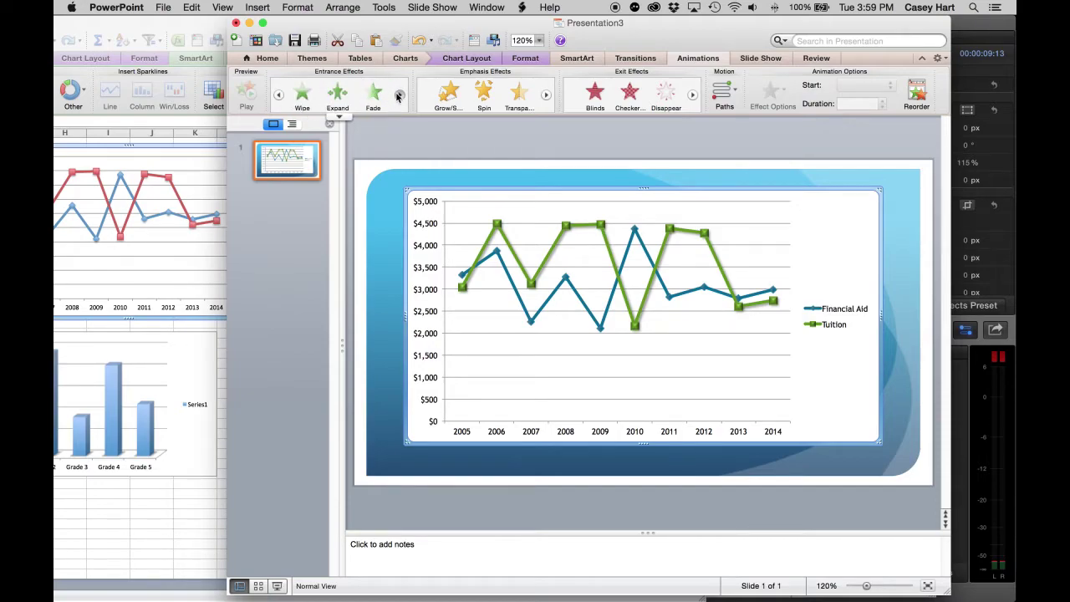
left_click(299, 98)
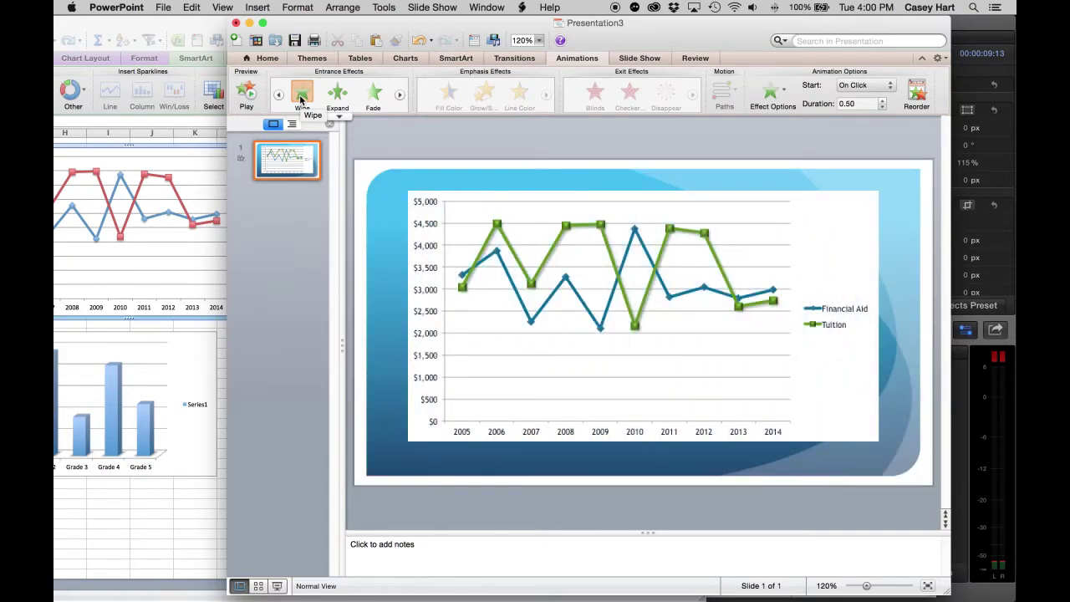
left_click(302, 98)
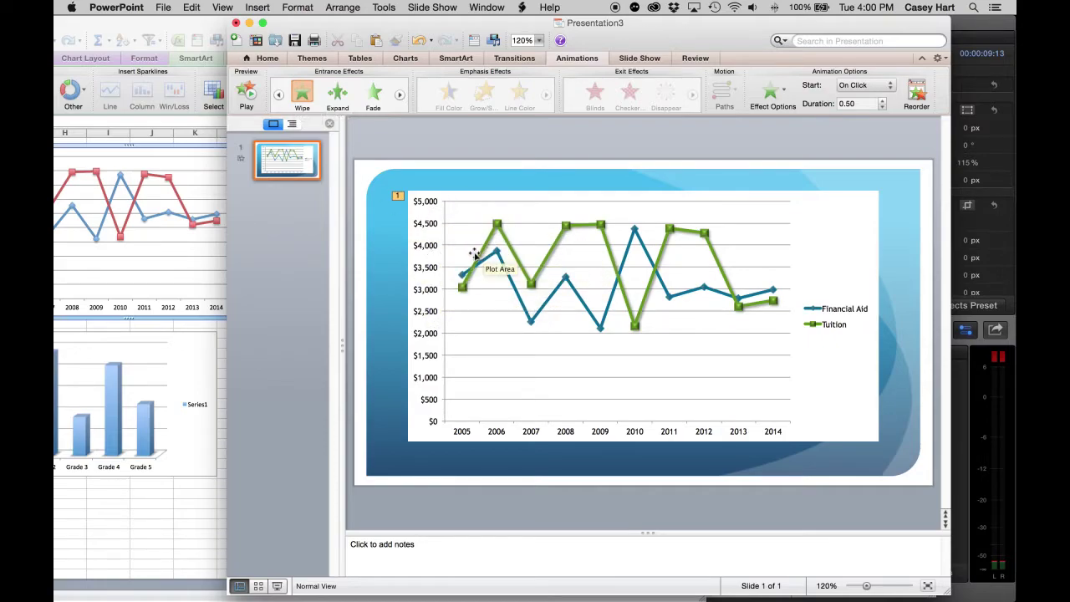
Step: Sequence the chart's Wipe animation By Series, remove the first of its animation items, and preview the result
left_click(784, 92)
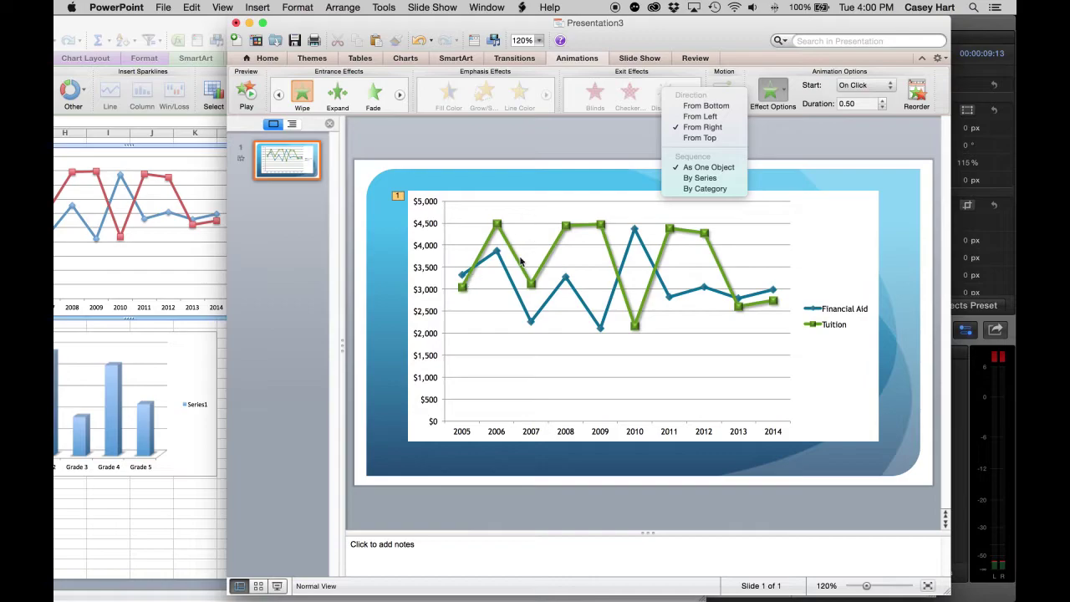
left_click(700, 178)
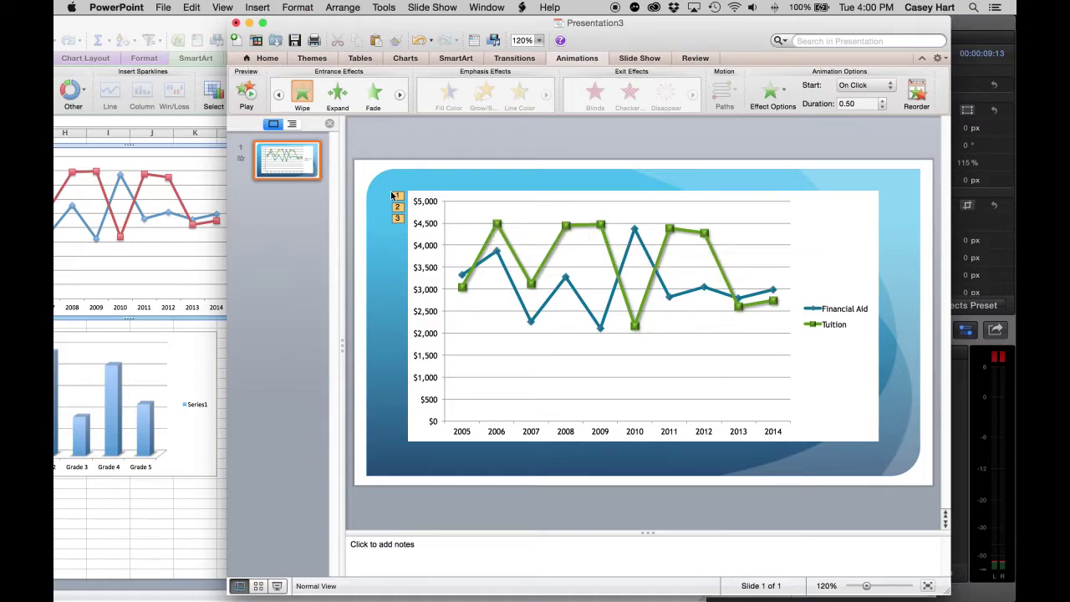
left_click(351, 247)
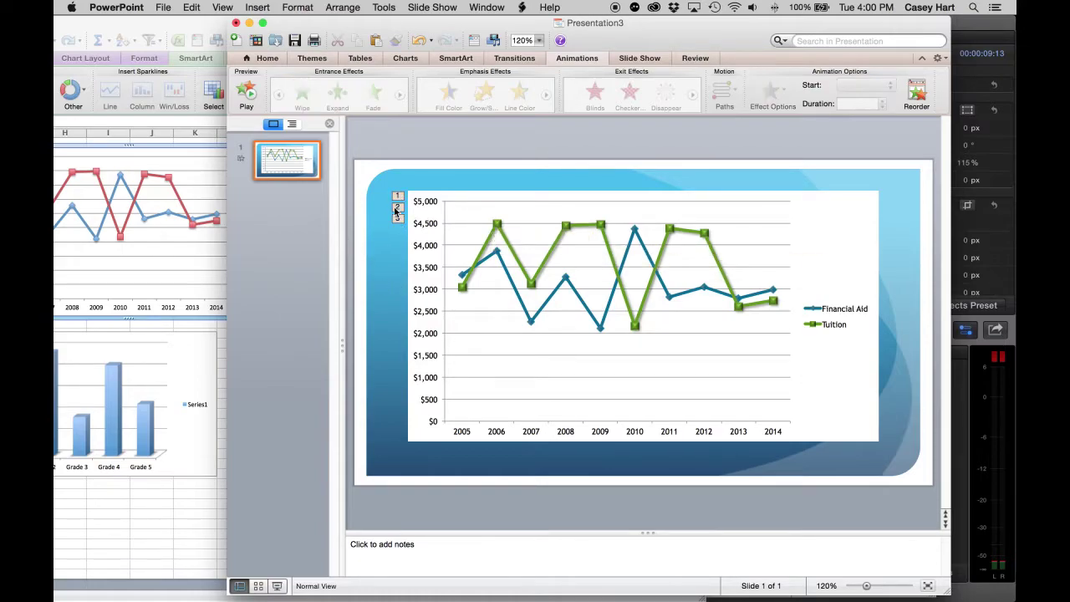
left_click(400, 201)
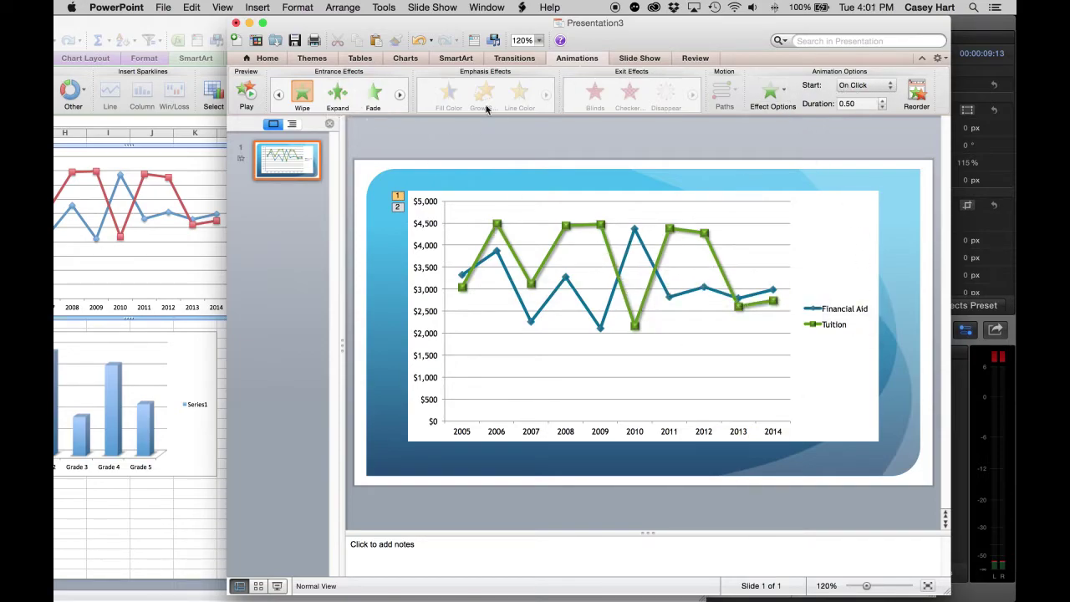
left_click(248, 96)
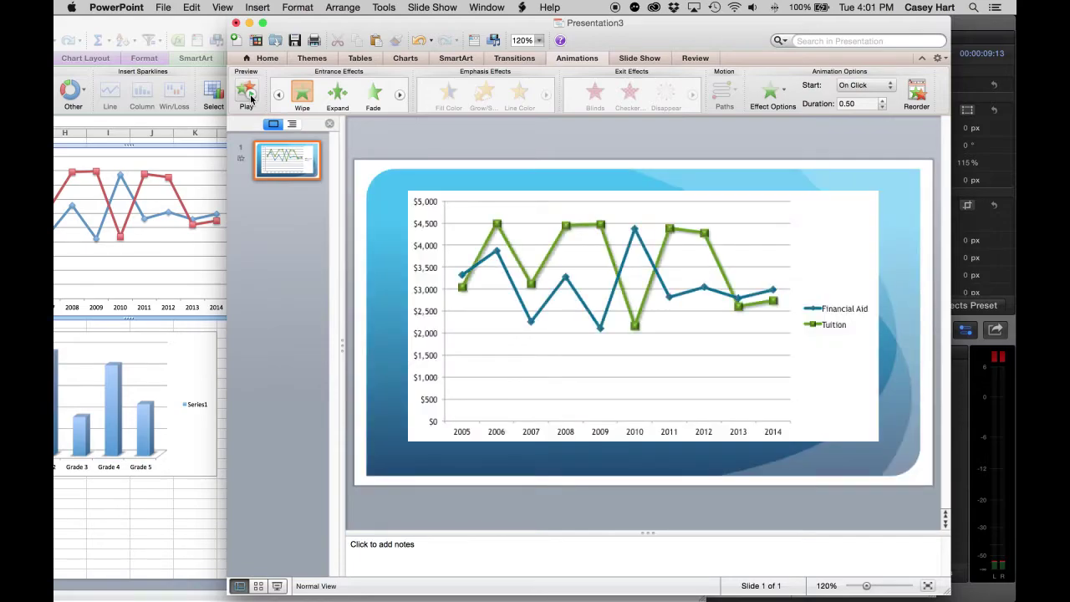
left_click(248, 96)
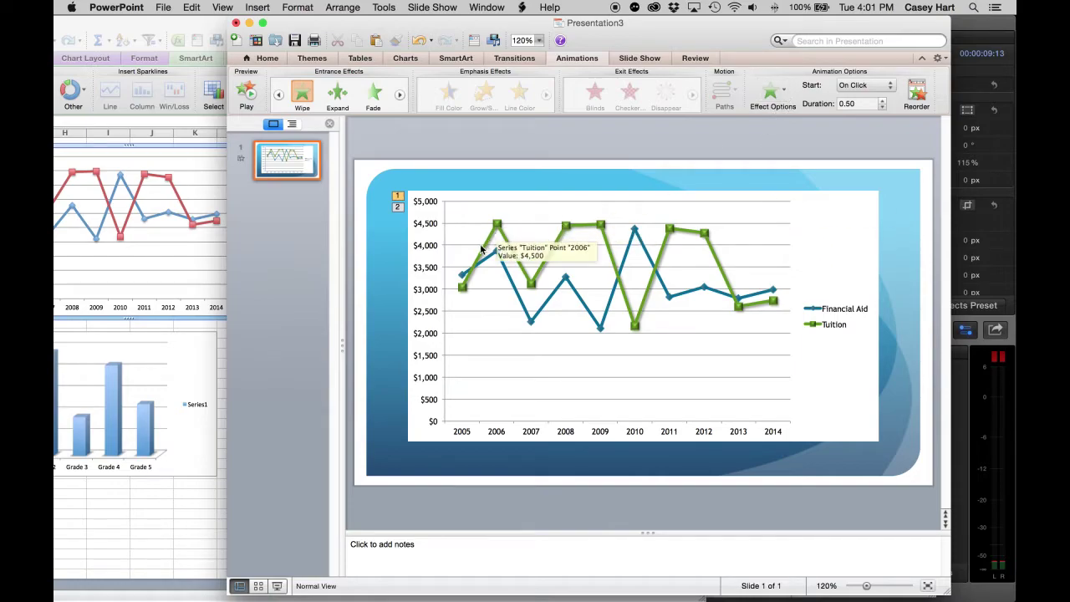
Step: Set the Wipe direction to From Left for both remaining chart animations and play the slide show to check them
left_click(785, 94)
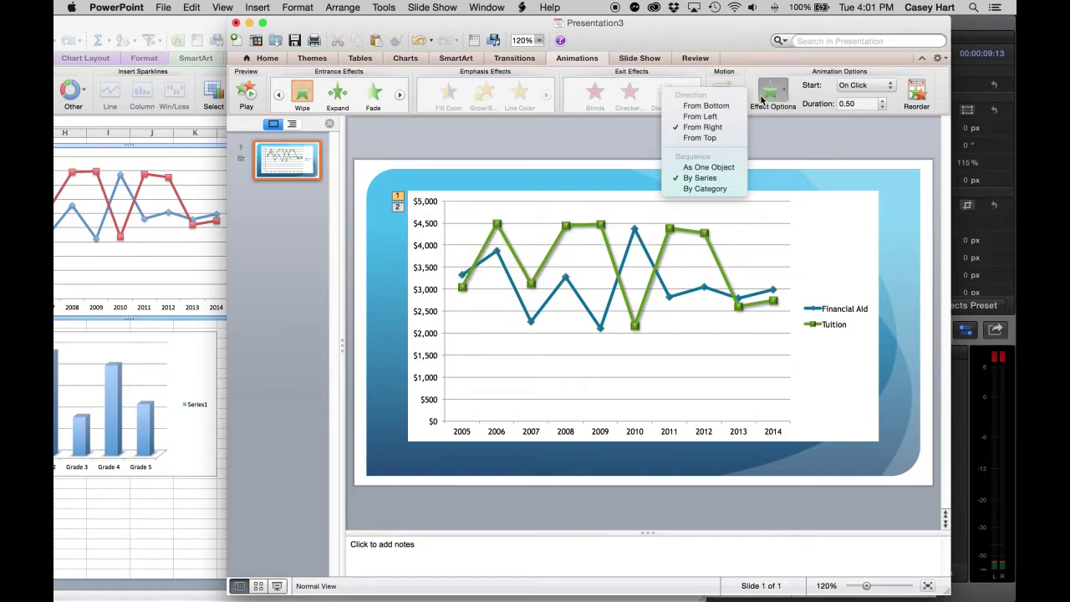
left_click(713, 117)
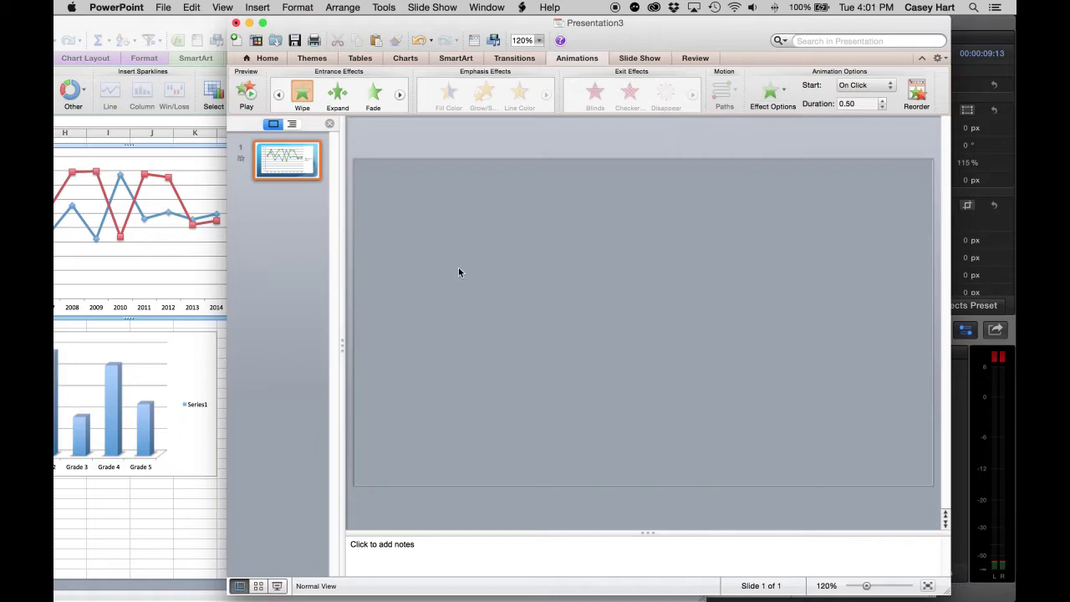
left_click(479, 155)
left_click(399, 206)
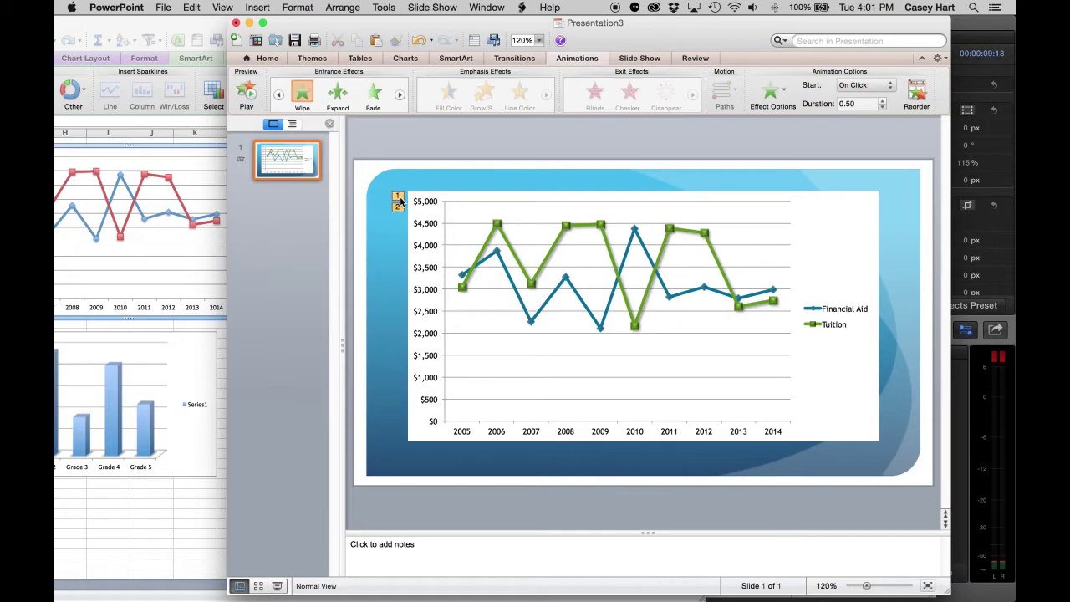
left_click(784, 94)
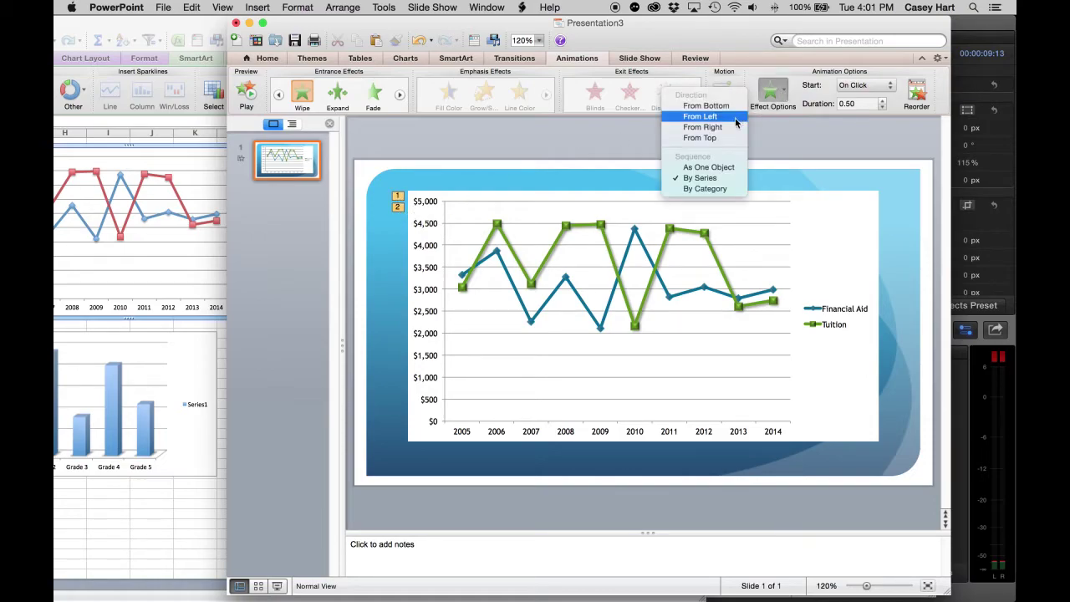
left_click(734, 117)
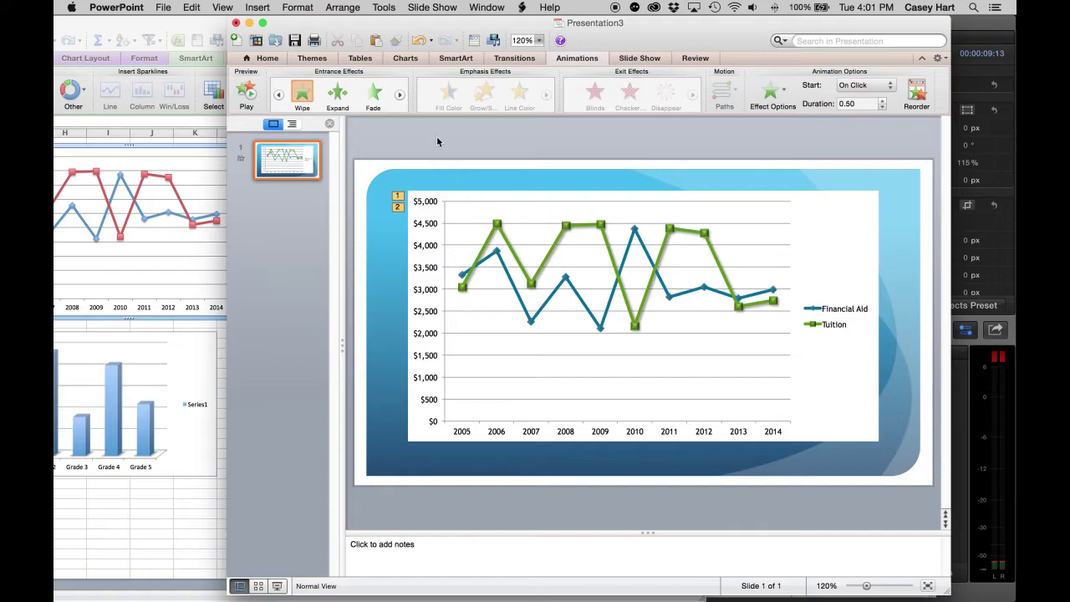
left_click(277, 587)
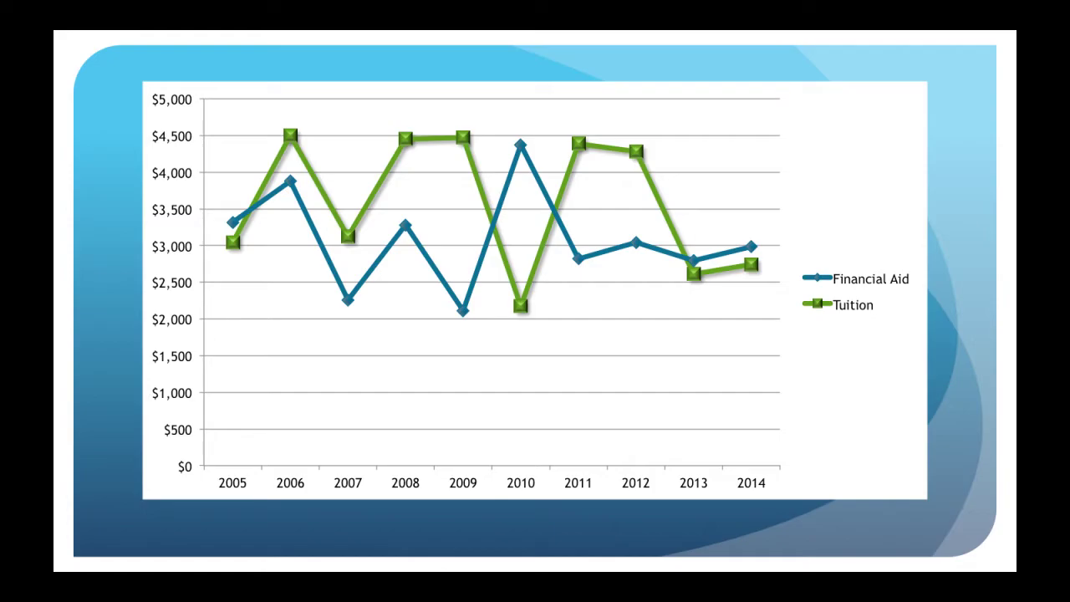
key("Escape")
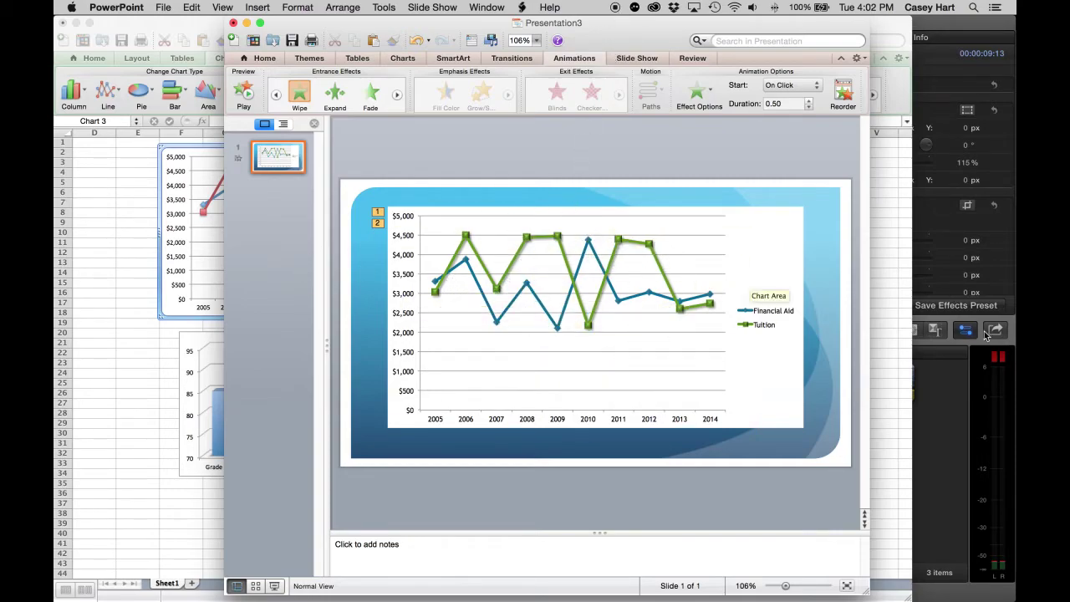
Step: Switch to Final Cut Pro and review the grade bar graph clip in the GRAPH timeline
left_click(948, 384)
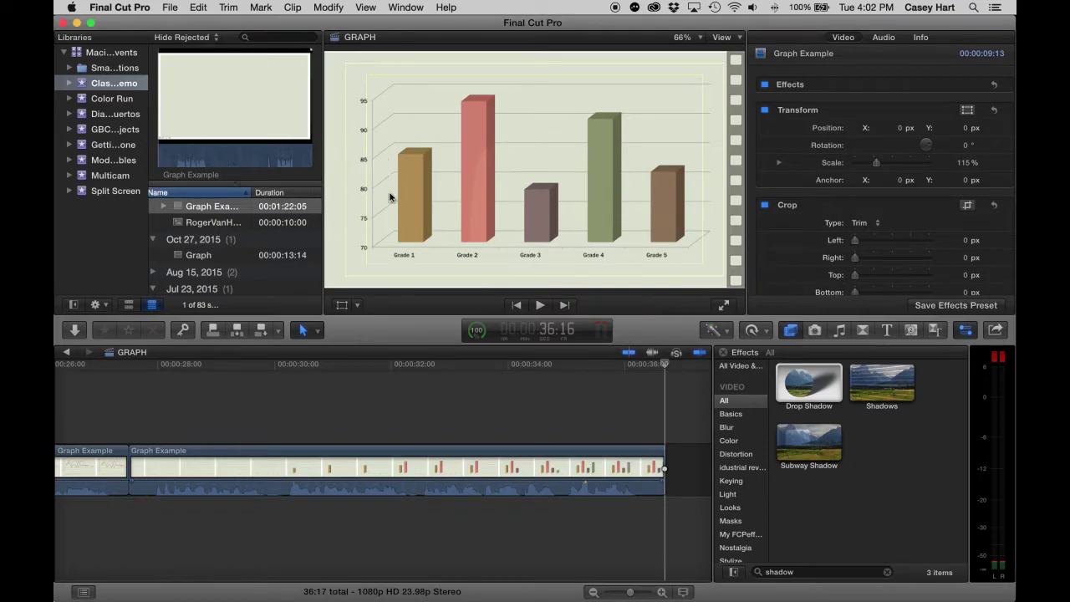
scroll(305, 215, "up", 1)
scroll(304, 238, "down", 1)
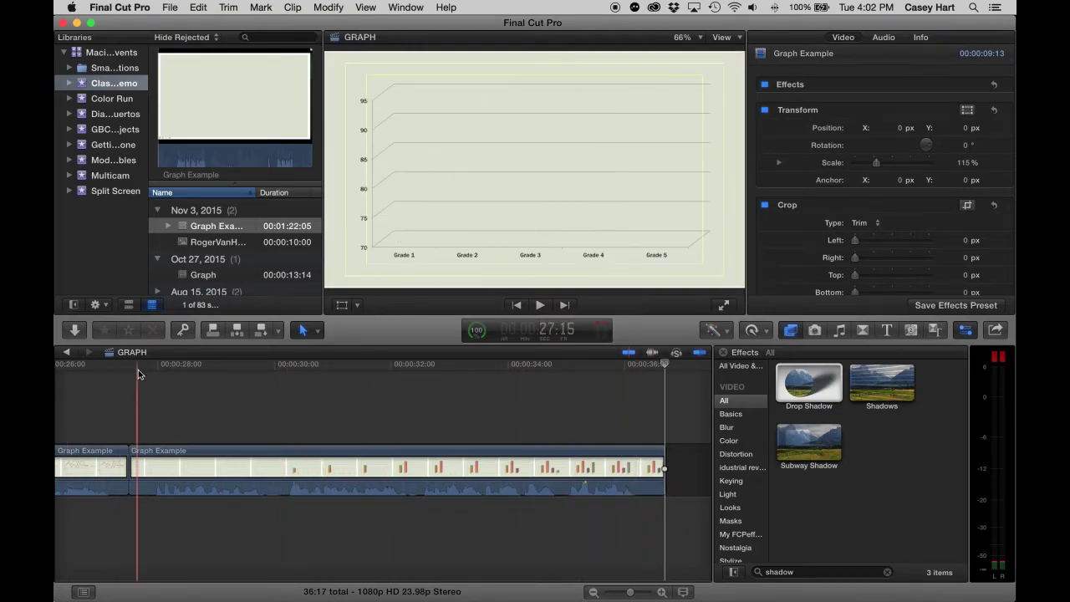
Step: Switch to the Excel workbook and delete the existing grade column chart below the line chart
key("ctrl+Up")
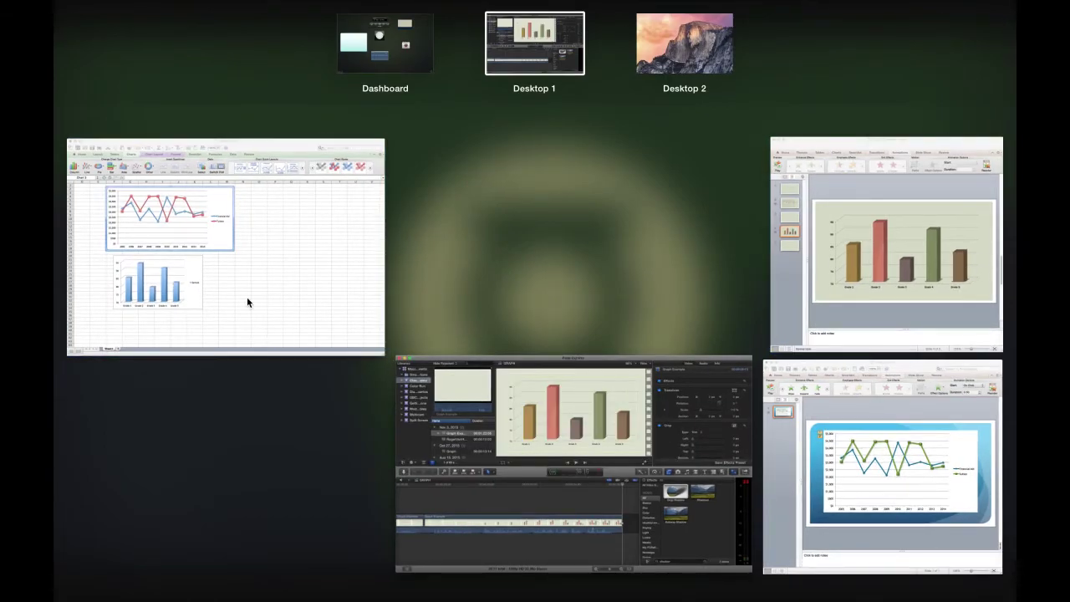
left_click(249, 301)
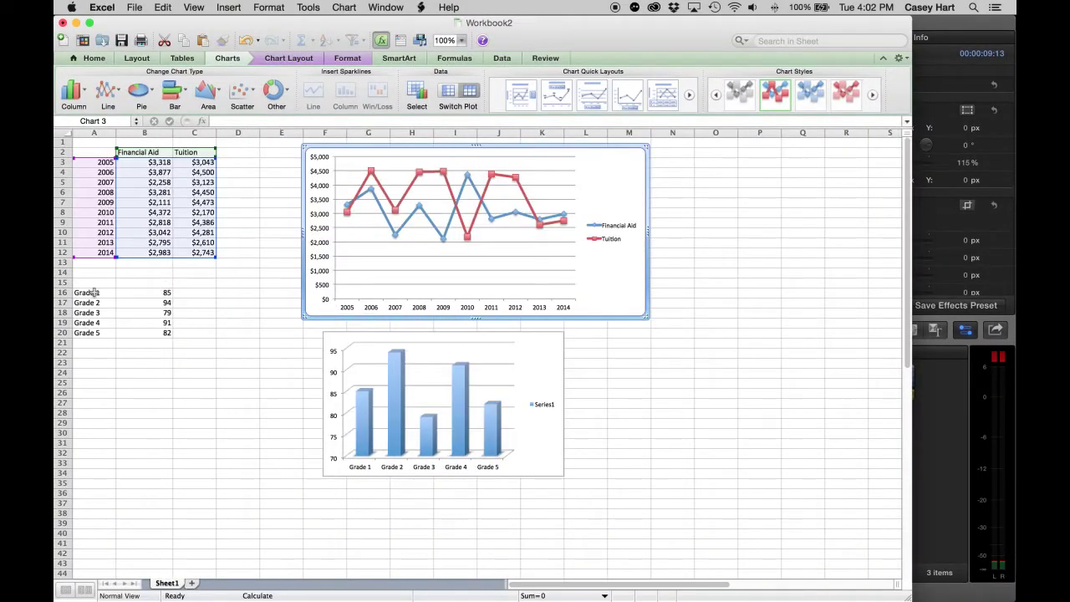
left_click_drag(95, 292, 167, 333)
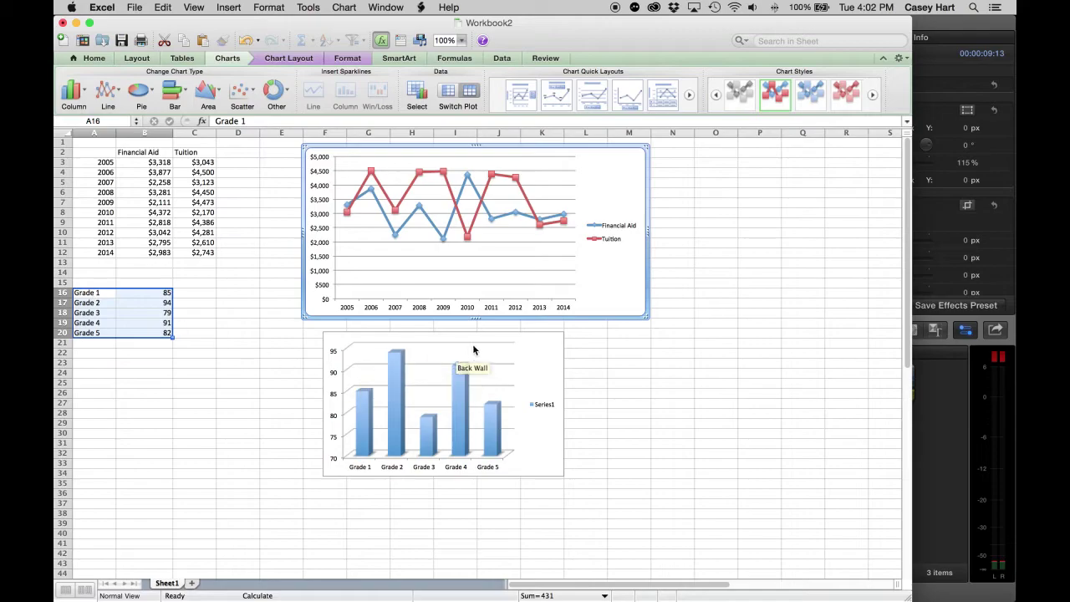
left_click(521, 347)
key("Delete")
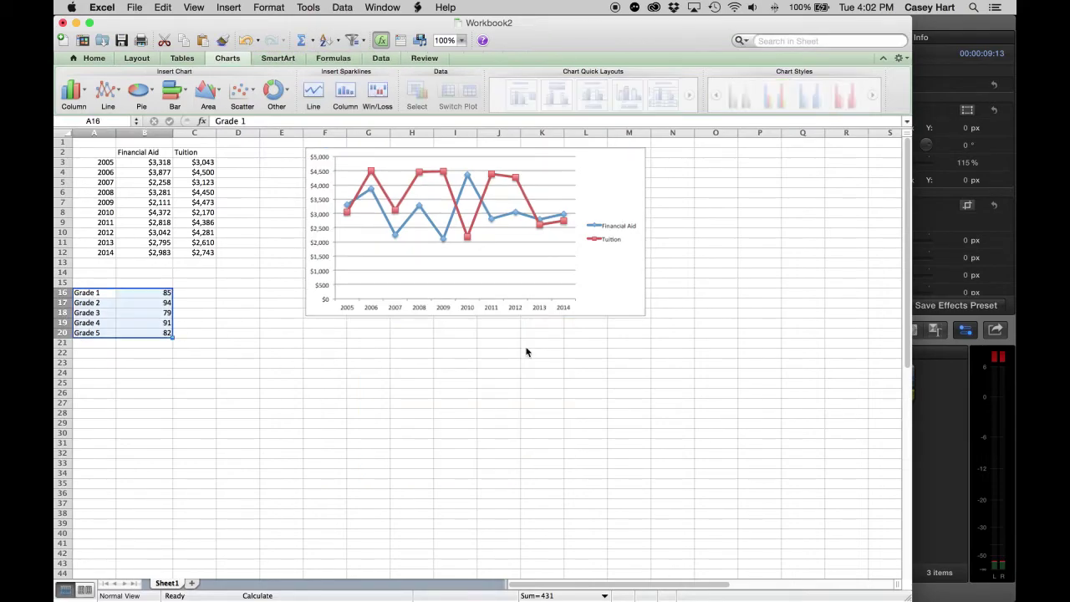
Step: Insert a 3-D Stacked Column chart from the Grade 1 to Grade 5 data in A16:B20
left_click(250, 393)
left_click_drag(94, 293, 156, 332)
left_click(84, 93)
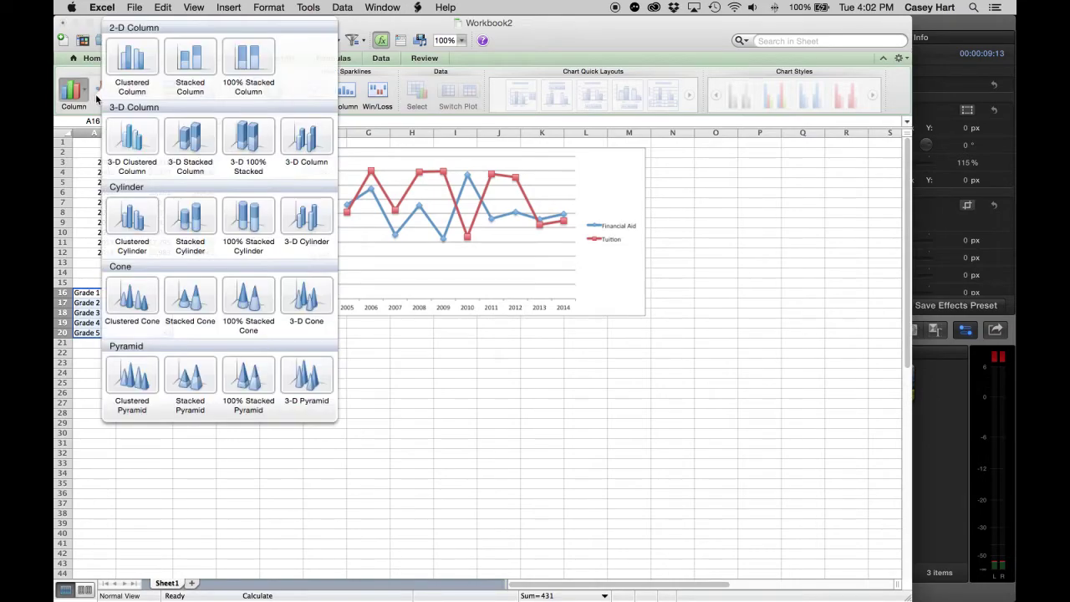
left_click(195, 148)
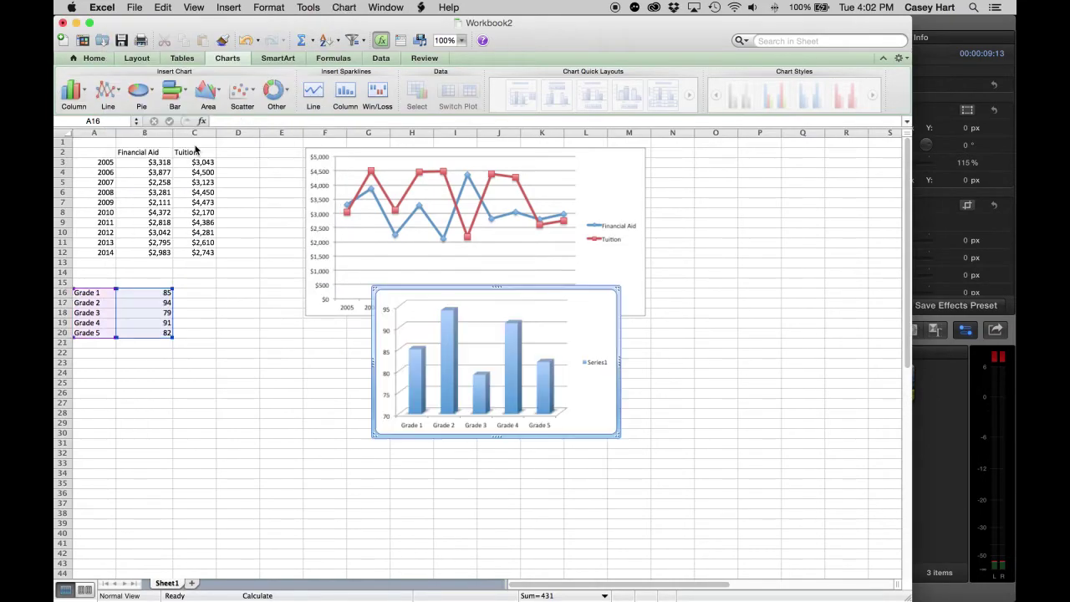
Step: Move the new grade column chart below the line chart and delete its Series1 legend
left_click_drag(612, 318, 608, 378)
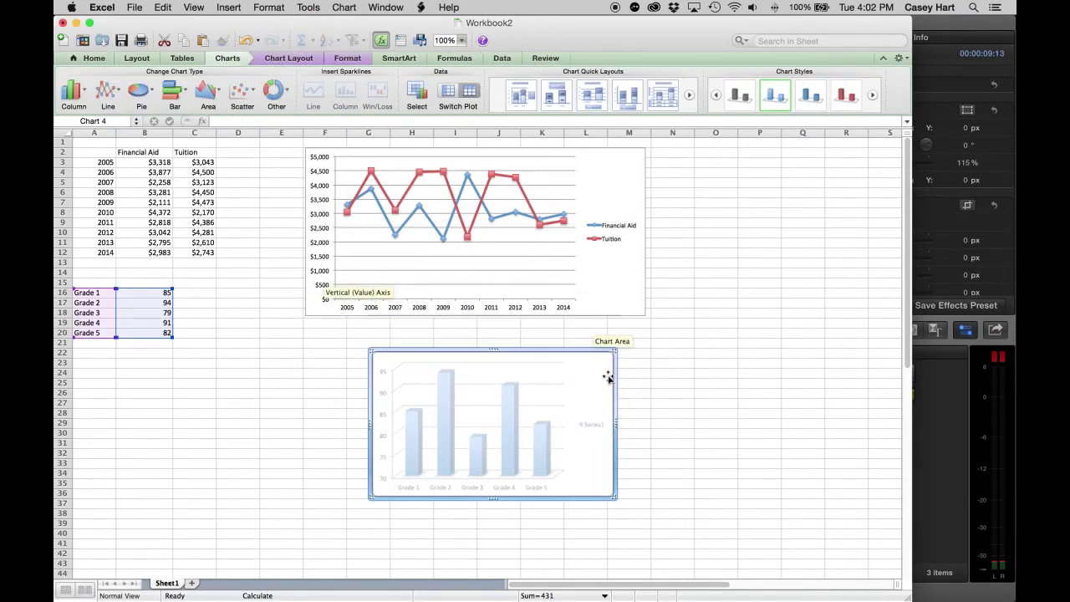
left_click(596, 429)
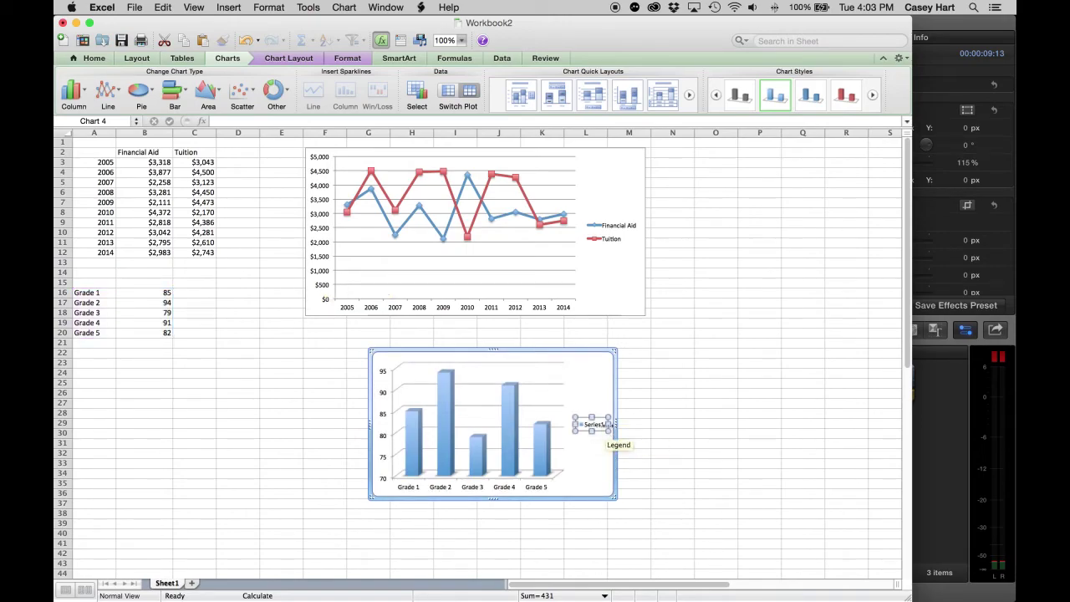
key("Delete")
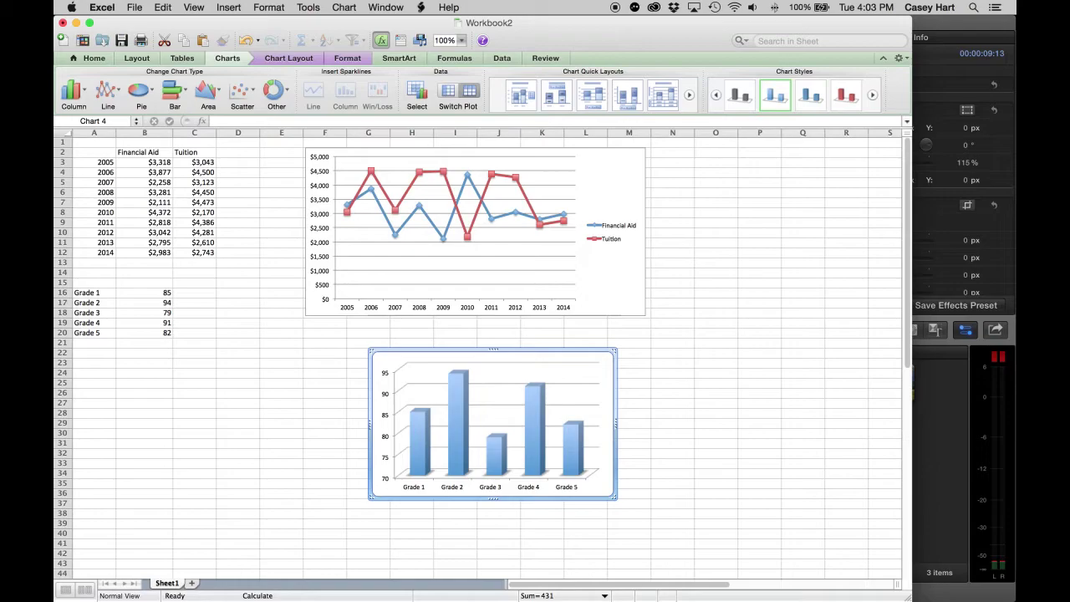
Step: Copy the grade column chart and place it on a new slide after the line graph slide in the PowerPoint presentation Presentation3
key("ctrl+Up")
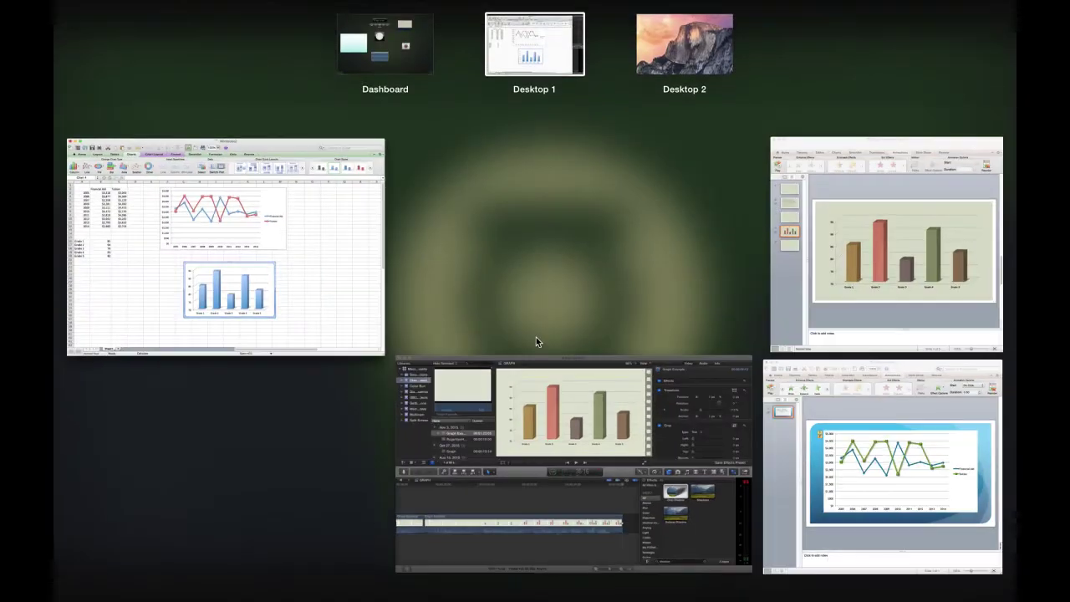
left_click(853, 399)
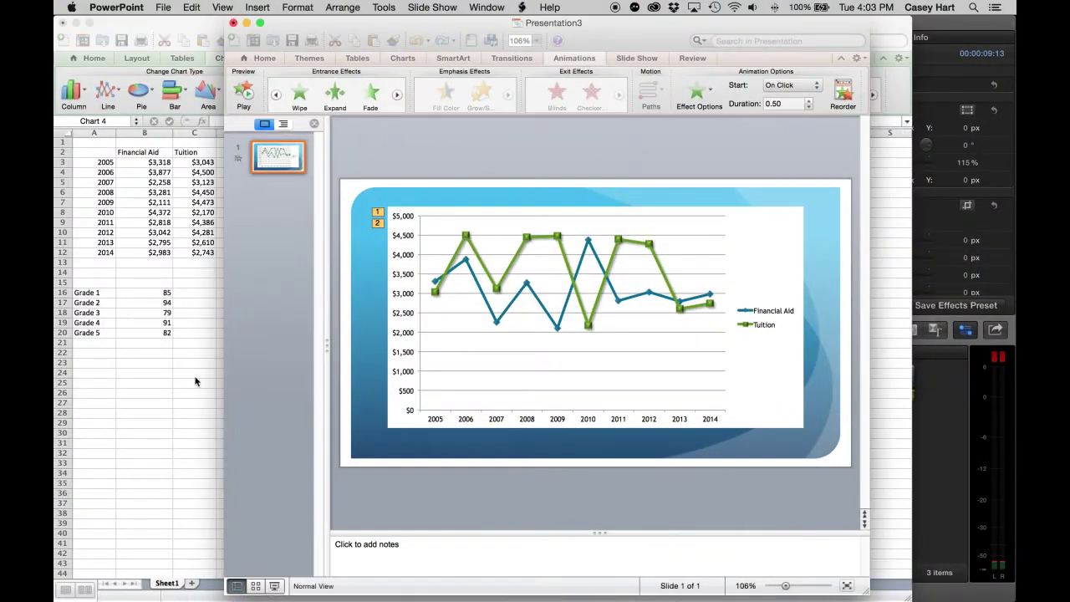
left_click(259, 58)
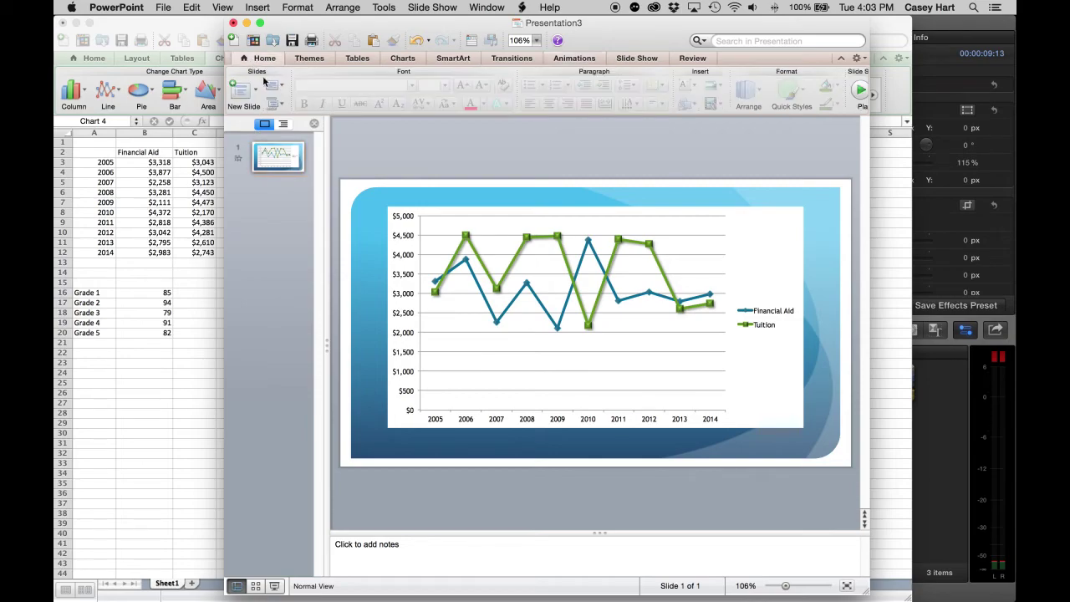
left_click(246, 94)
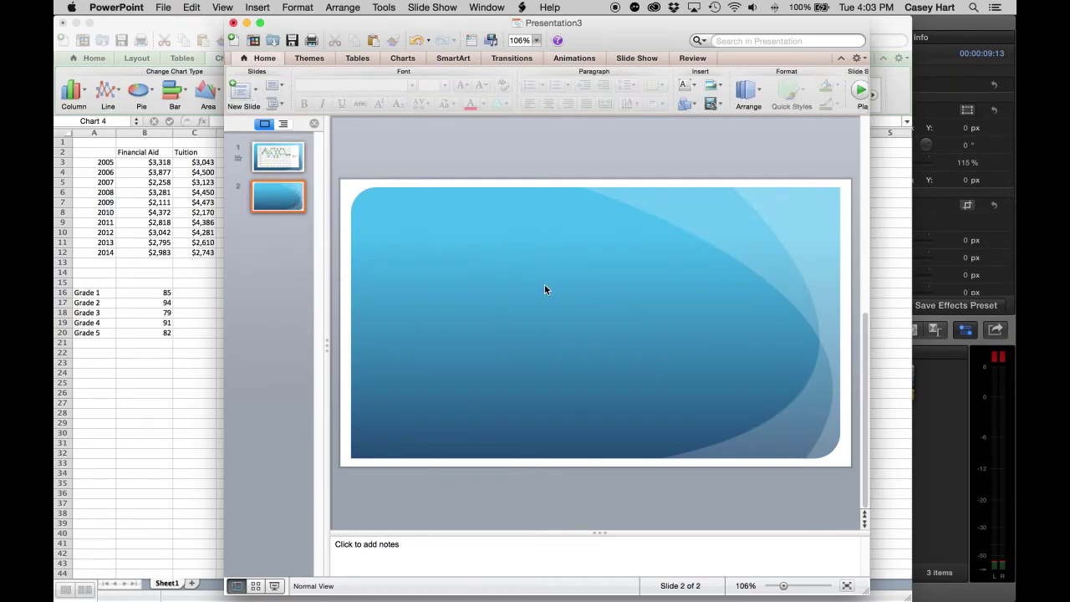
Step: Fill the grade chart's area with solid white and enlarge the chart to cover most of the slide
right_click(717, 296)
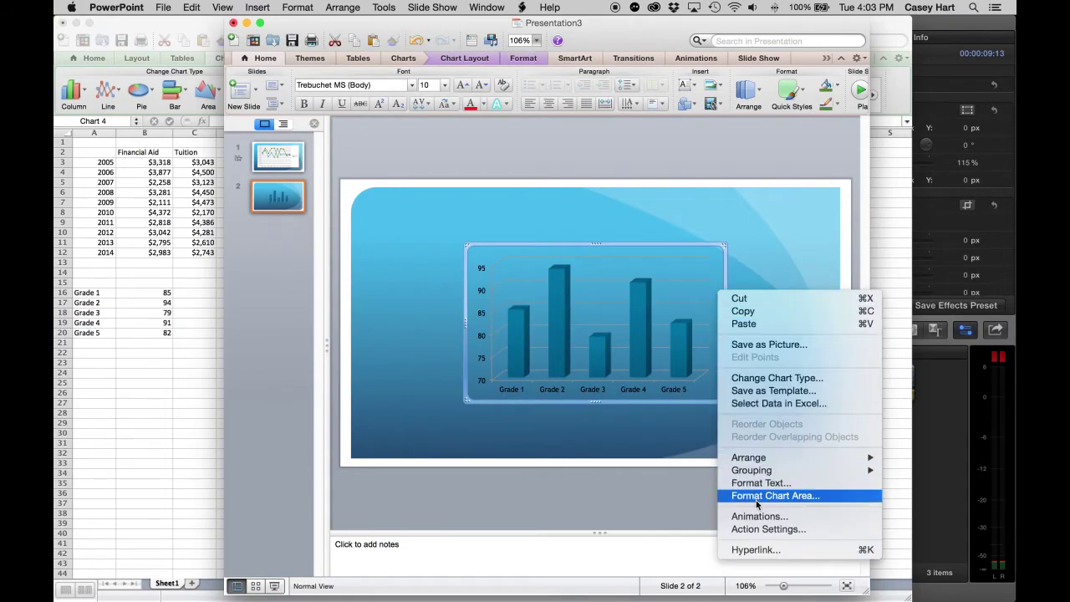
left_click(484, 232)
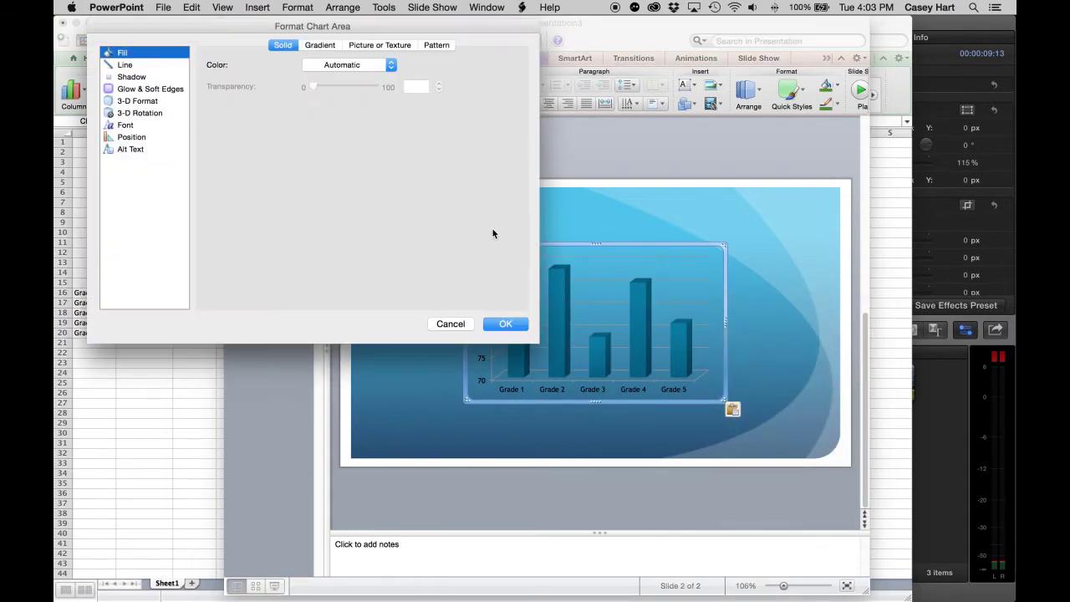
left_click(322, 66)
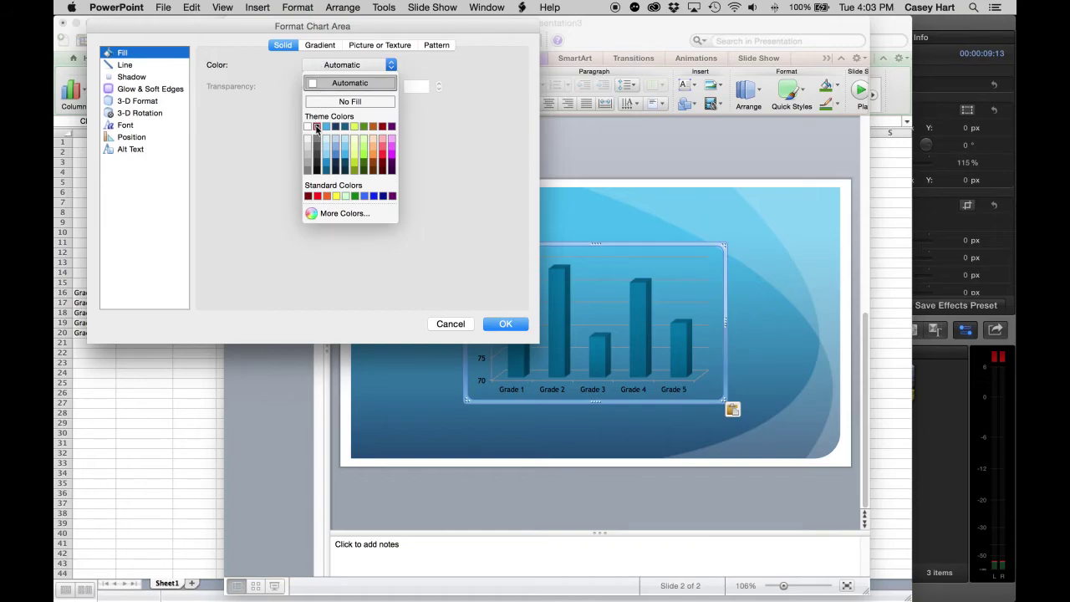
left_click(306, 127)
left_click(505, 324)
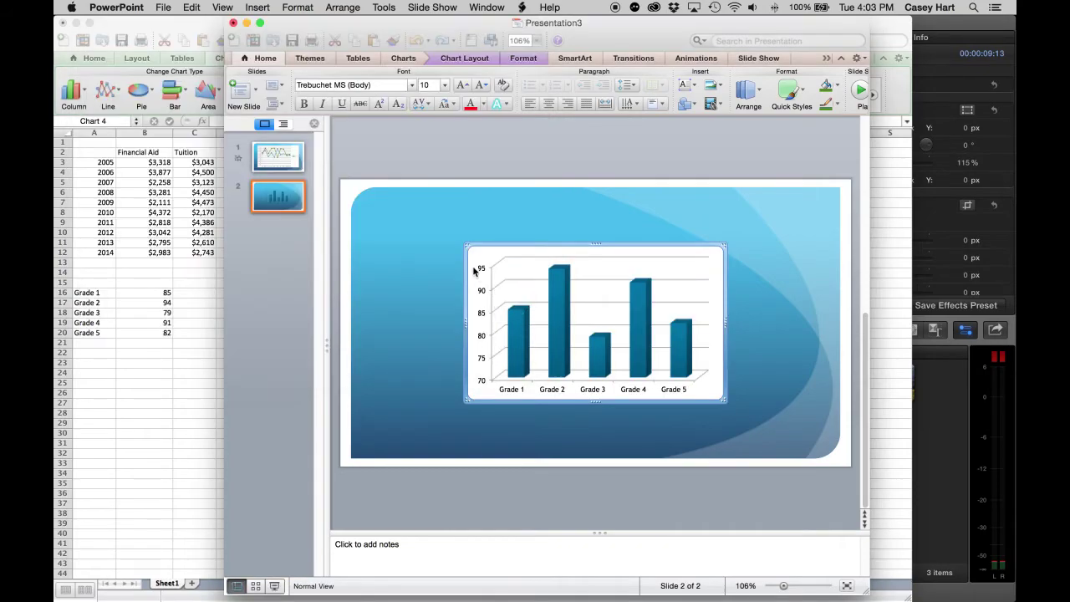
left_click_drag(465, 244, 413, 213)
left_click(808, 269)
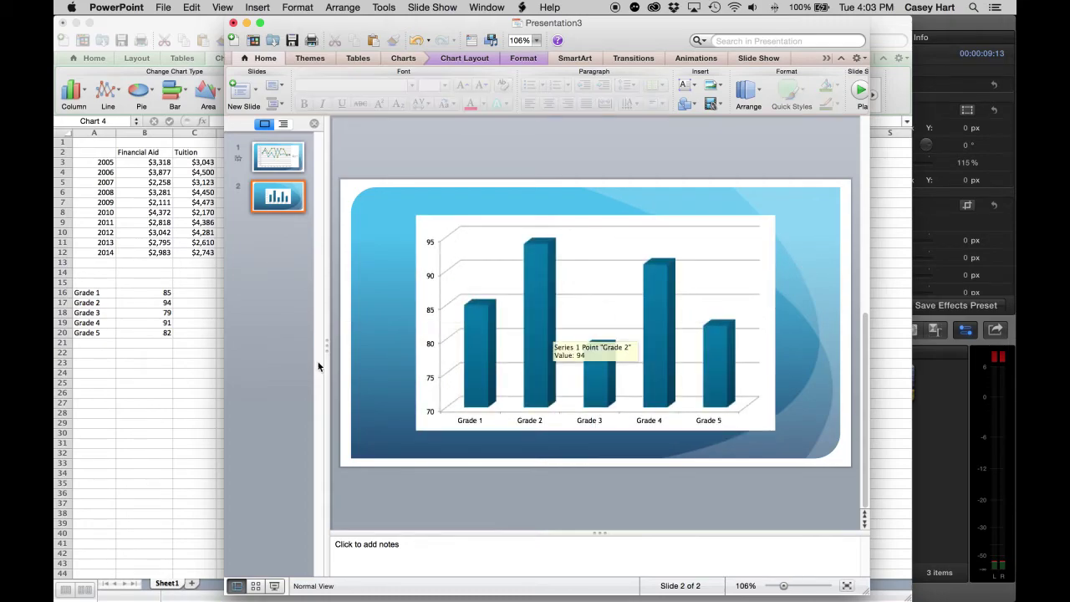
Step: Fill the Grade 1 column with dark red and the Grade 2 column with green from the theme colors
left_click(476, 327)
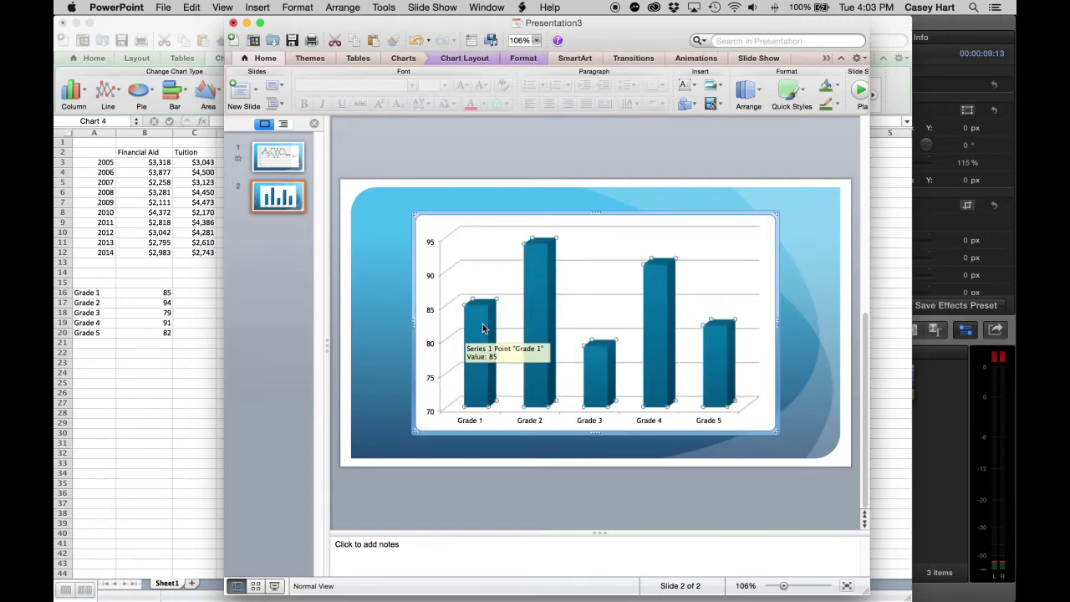
left_click(490, 190)
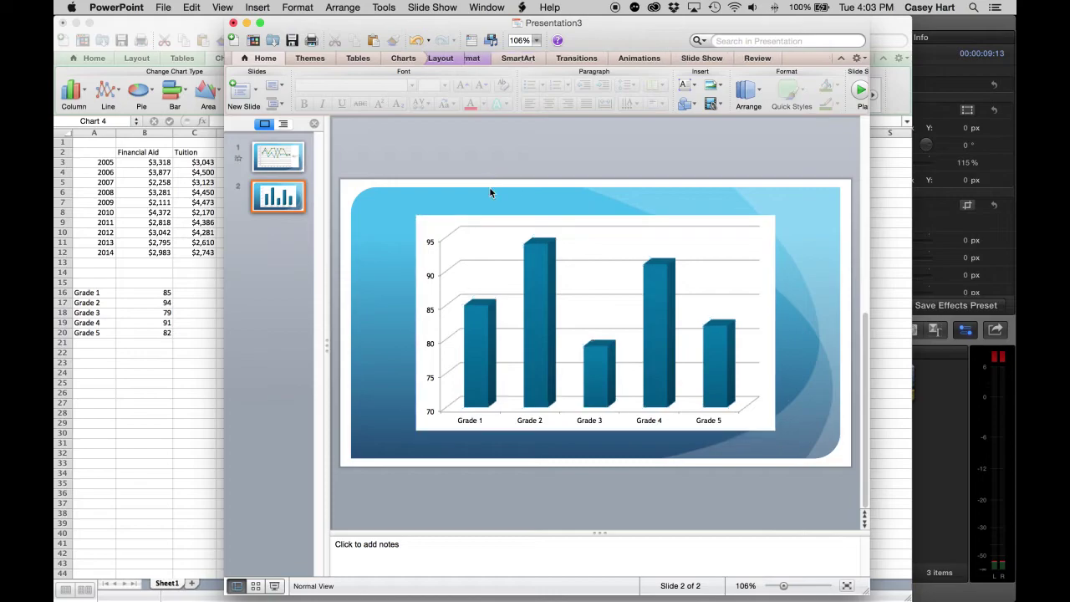
left_click(481, 321)
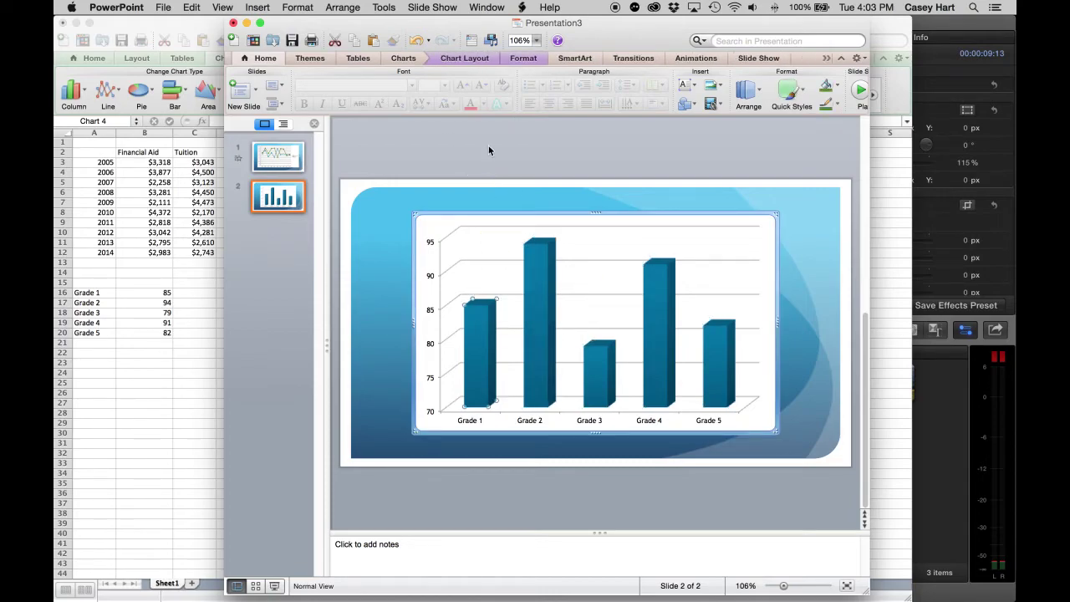
left_click(522, 58)
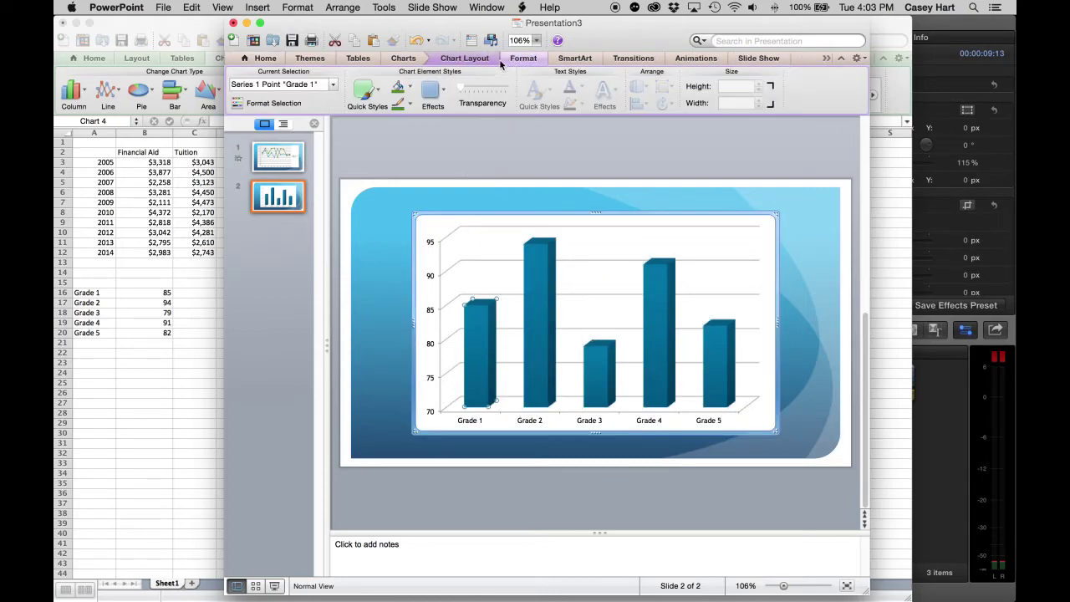
left_click(409, 90)
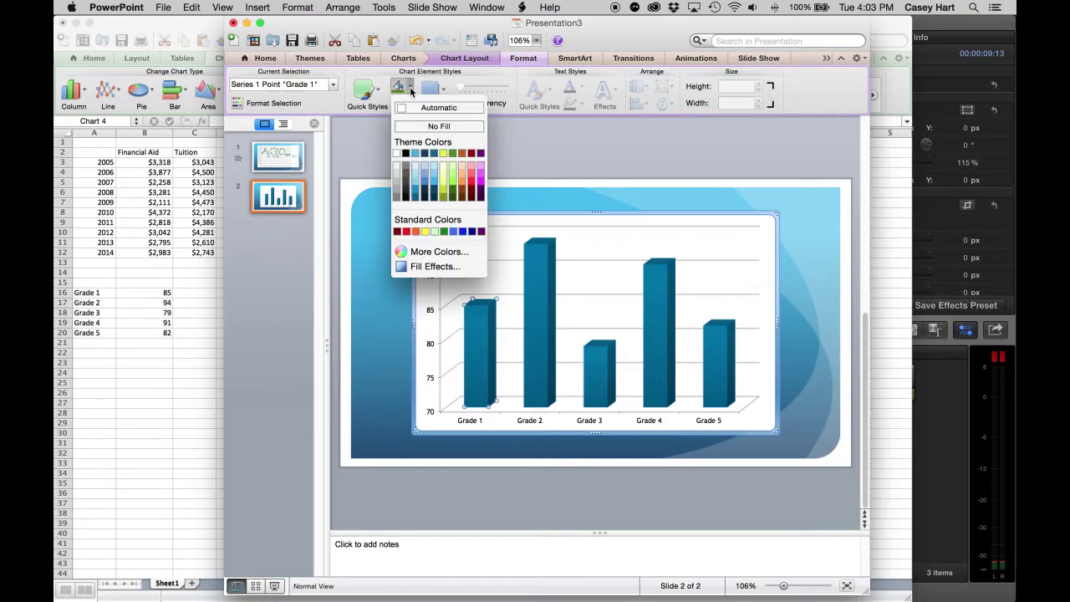
left_click(472, 155)
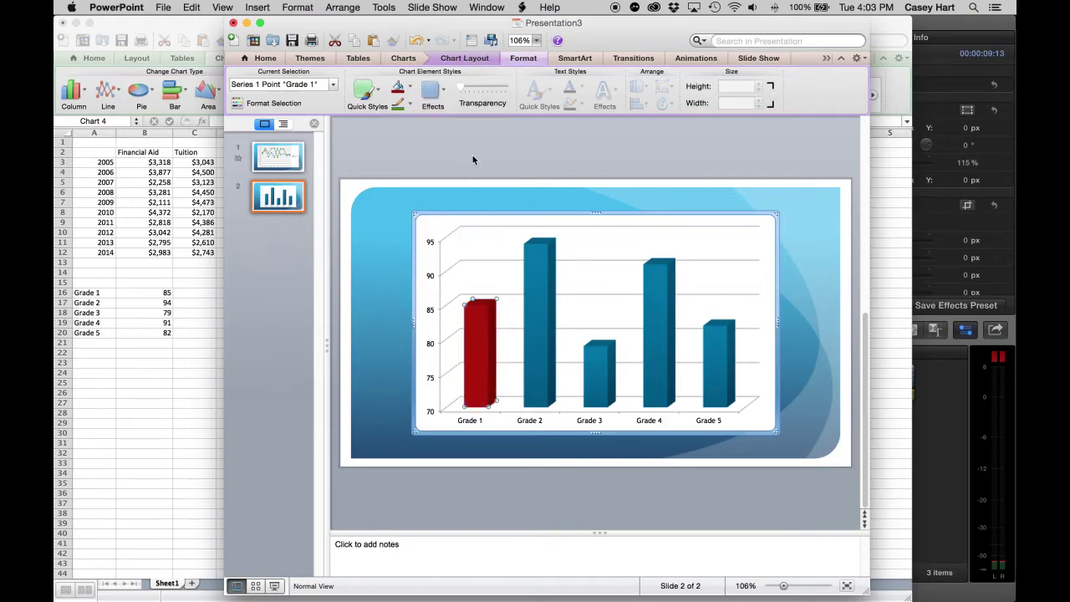
left_click(535, 276)
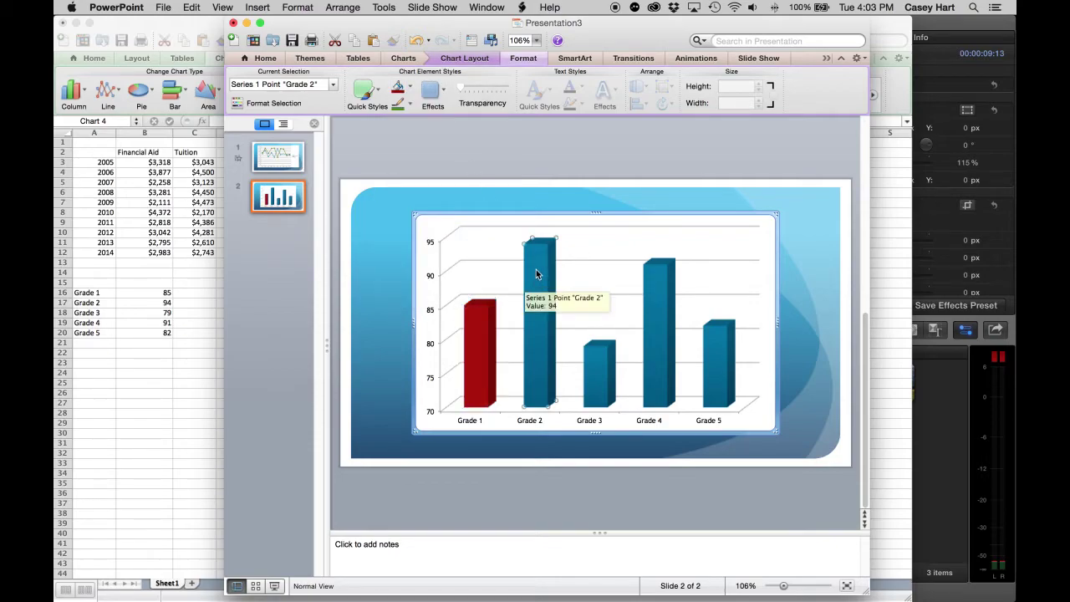
left_click(409, 90)
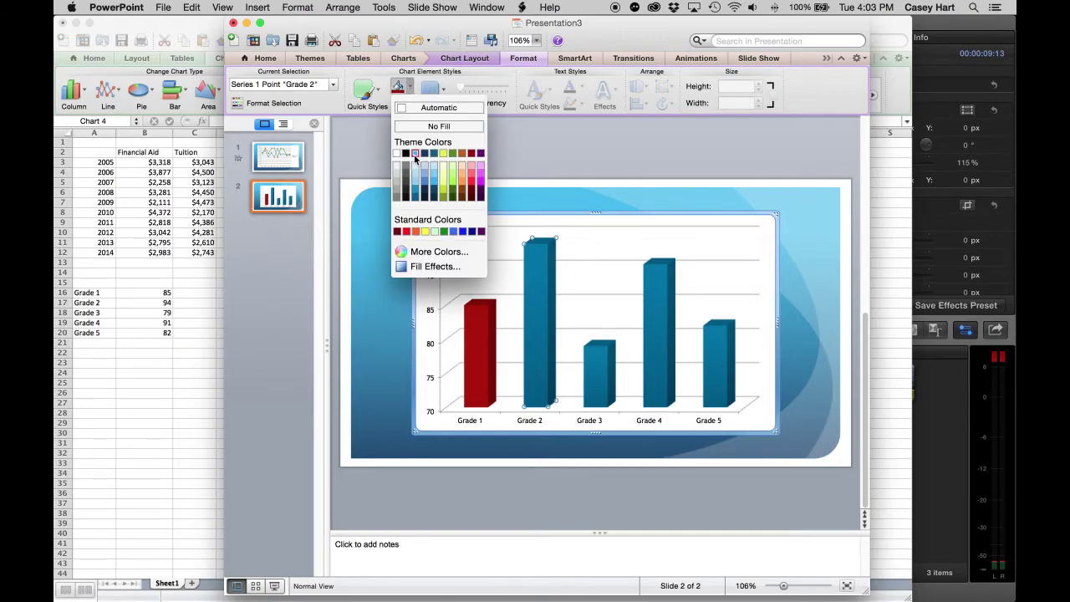
left_click(451, 155)
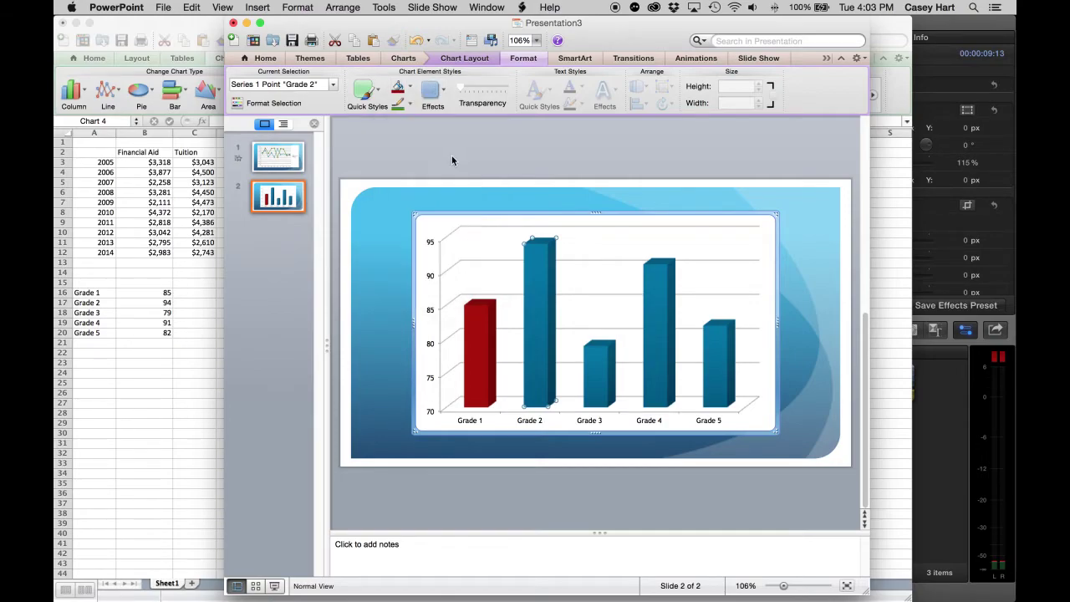
Step: Fill the Grade 3 column with light orange and the Grade 4 column with bright magenta from the theme colors
left_click(603, 373)
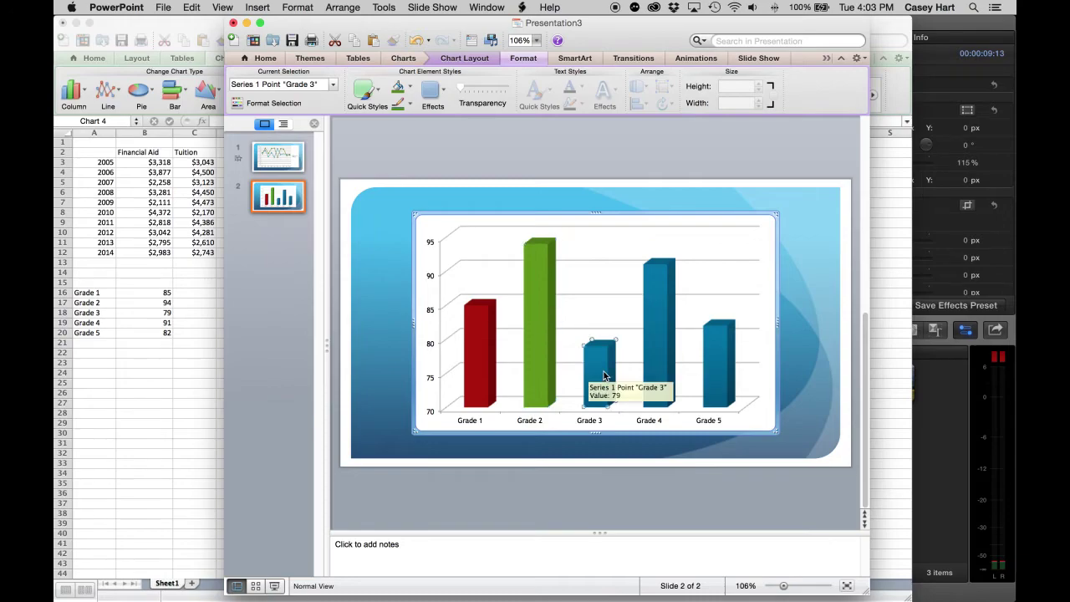
left_click(410, 89)
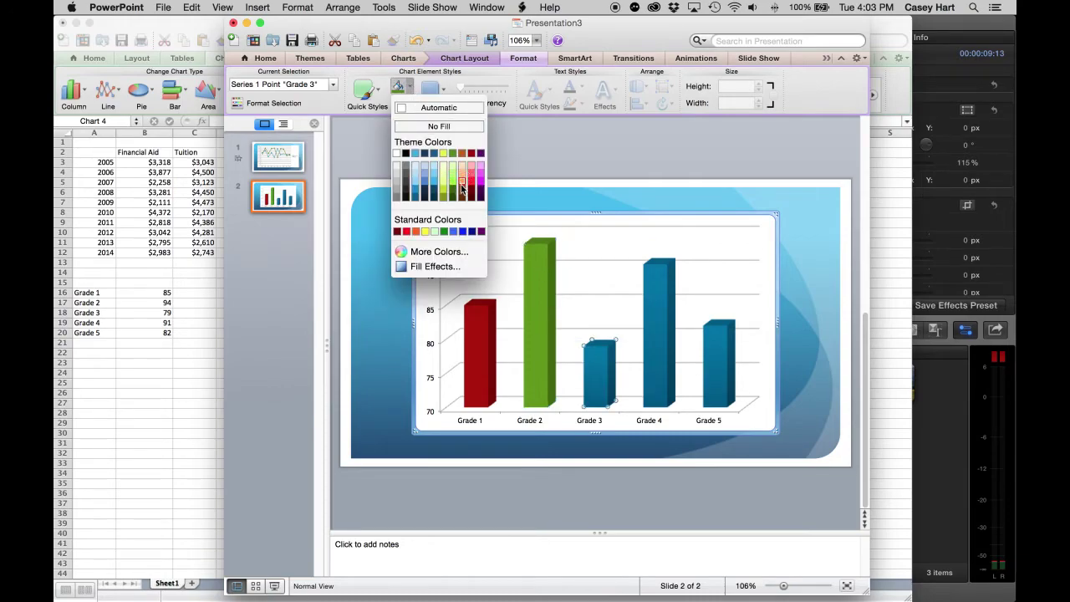
left_click(462, 186)
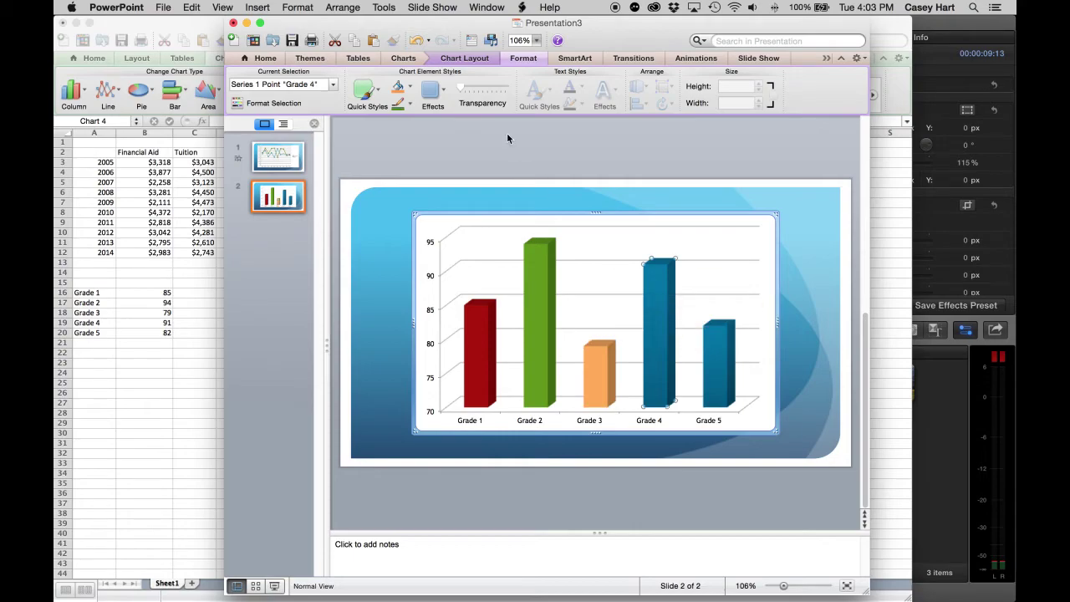
left_click(414, 90)
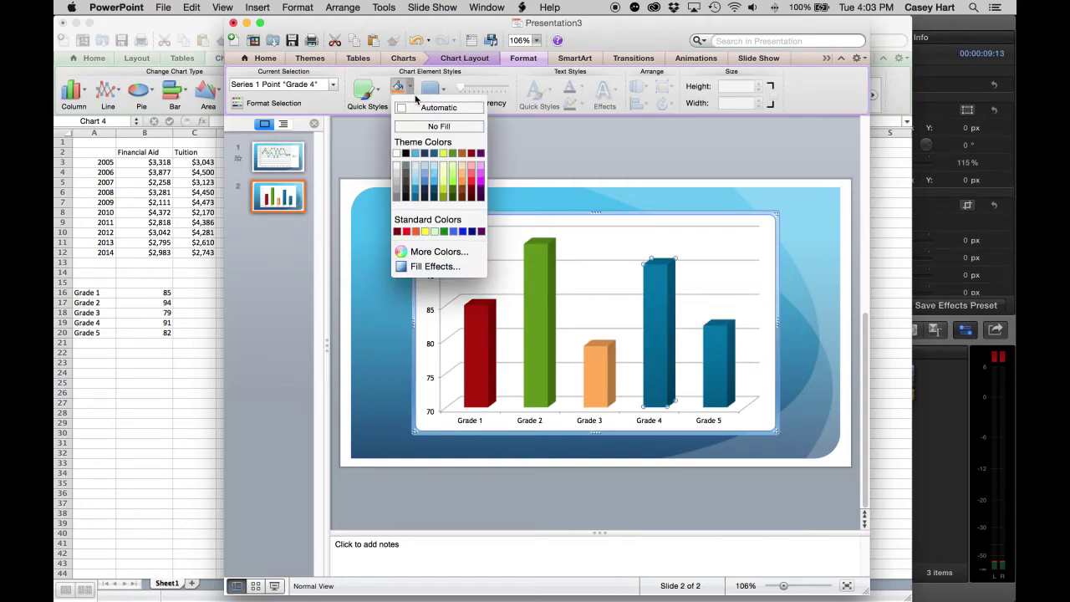
left_click(481, 179)
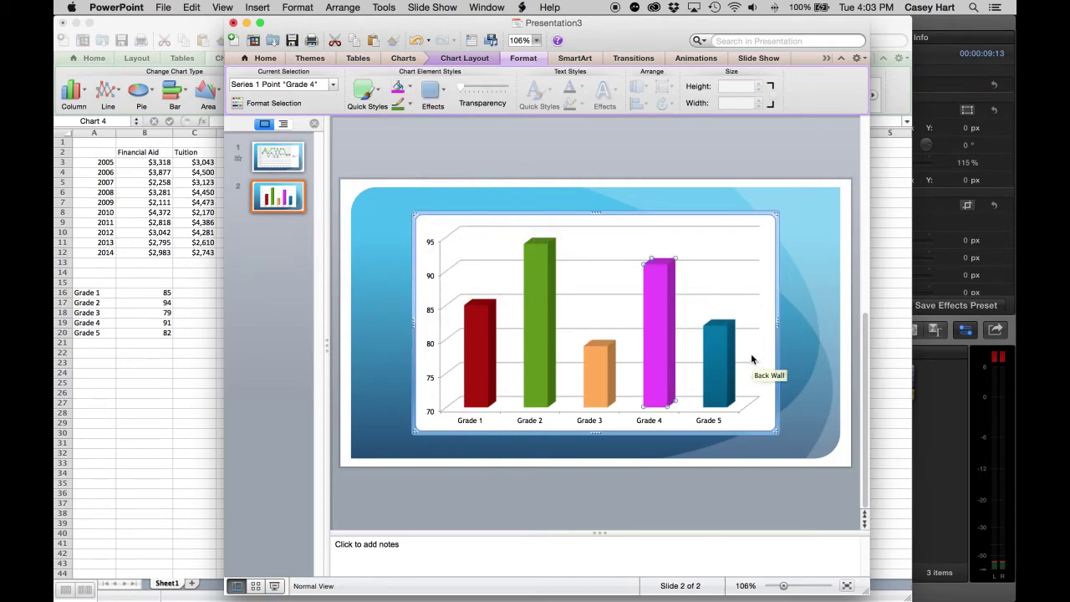
Step: Select the grade chart's whole column series and bring up the animation effects for it
left_click(649, 164)
left_click(483, 321)
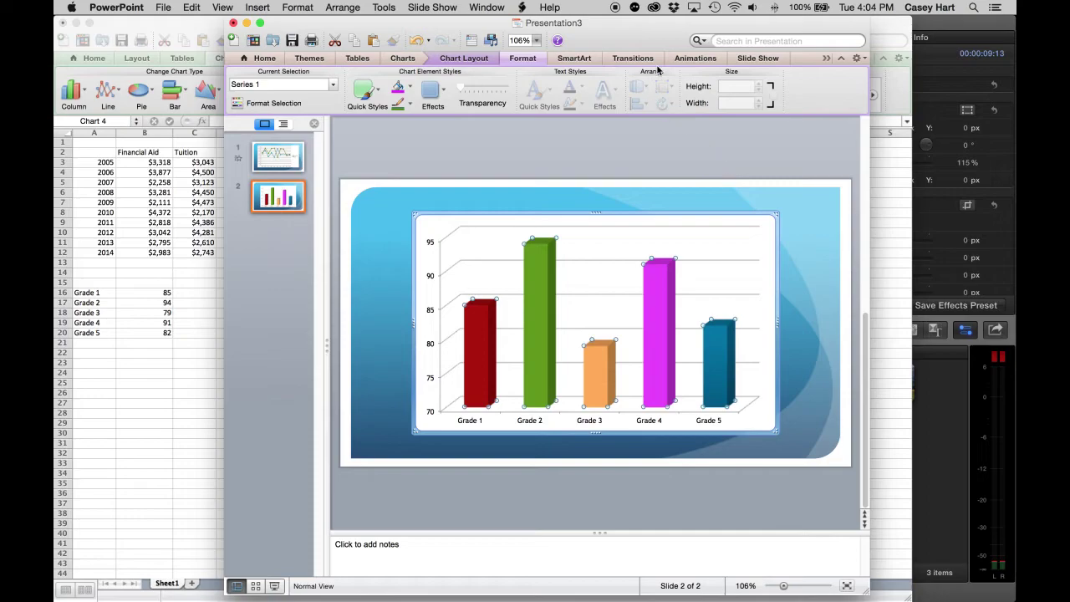
left_click(686, 59)
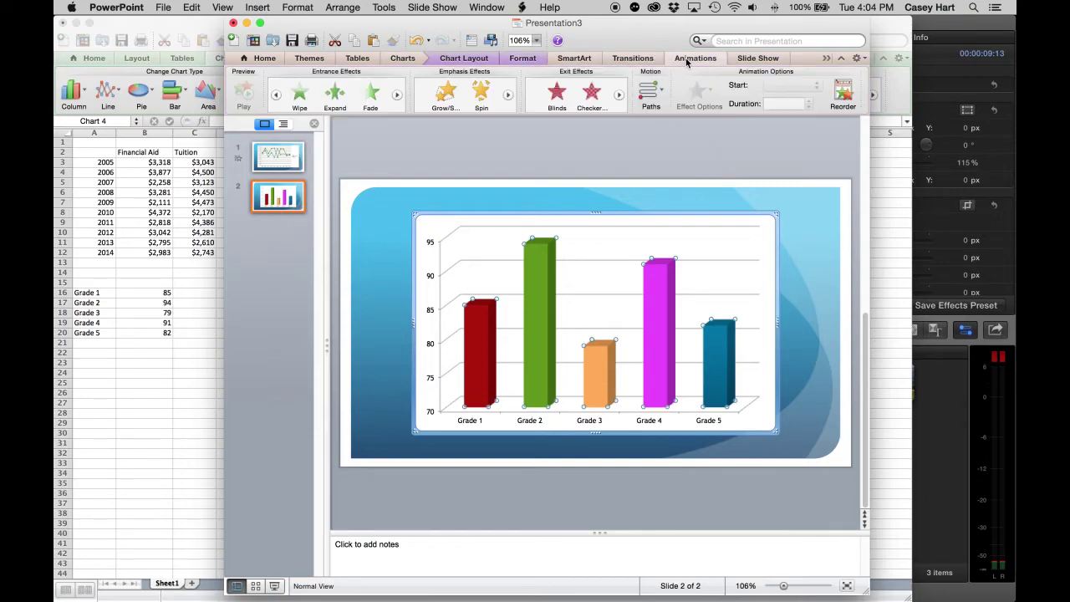